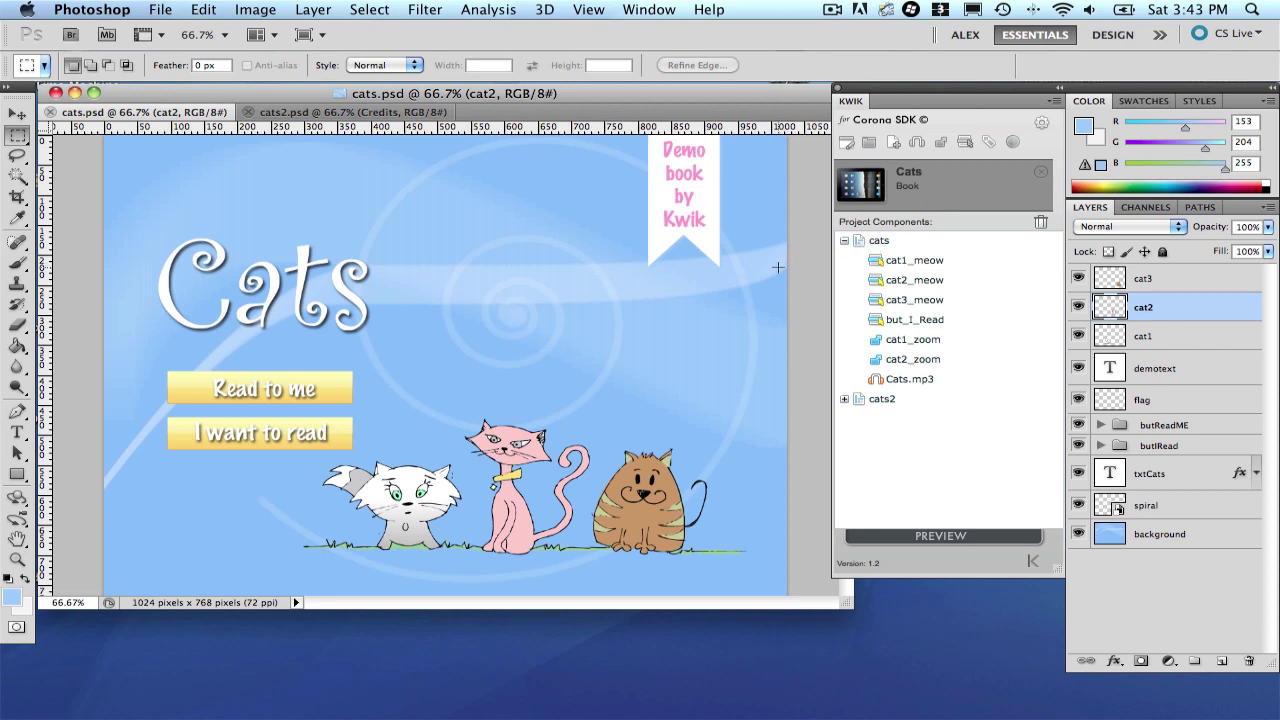
Enlarge the document window and look at the cats2 credits page before returning to the cats title page.
{"action": "left_click_drag", "start_coordinate": [849, 603], "coordinate": [889, 652]}
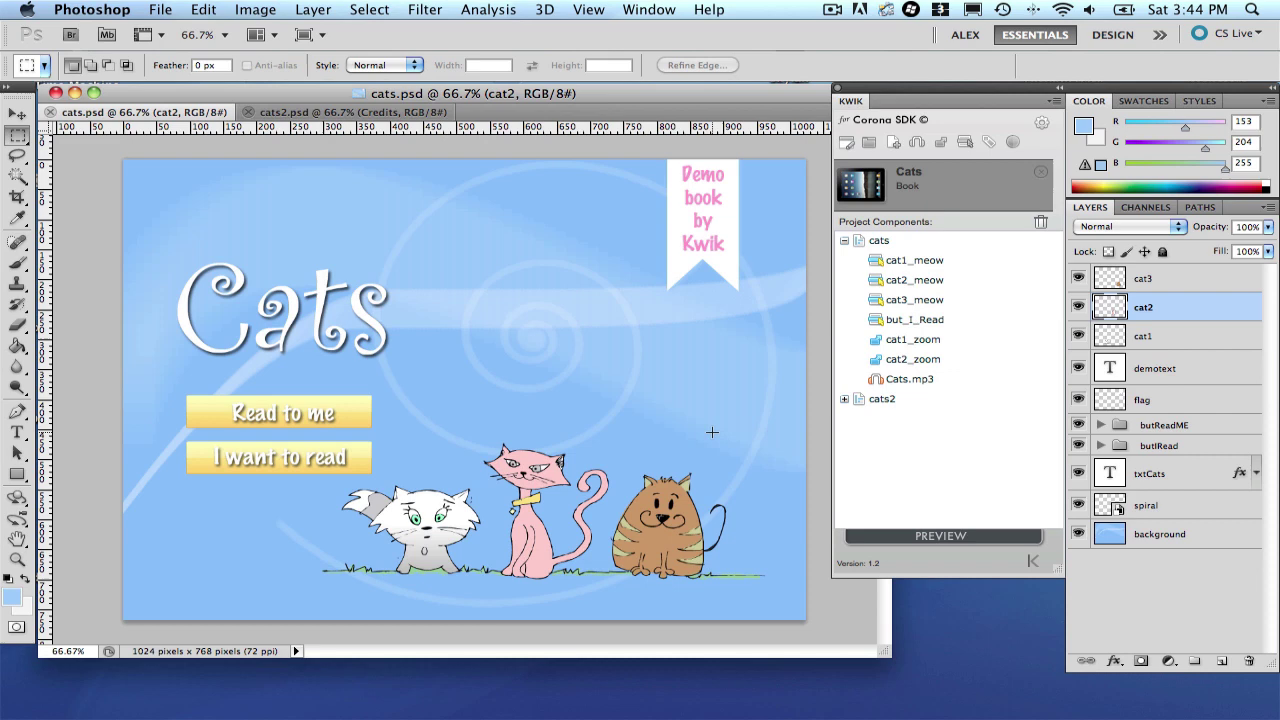
{"action": "left_click", "coordinate": [357, 111]}
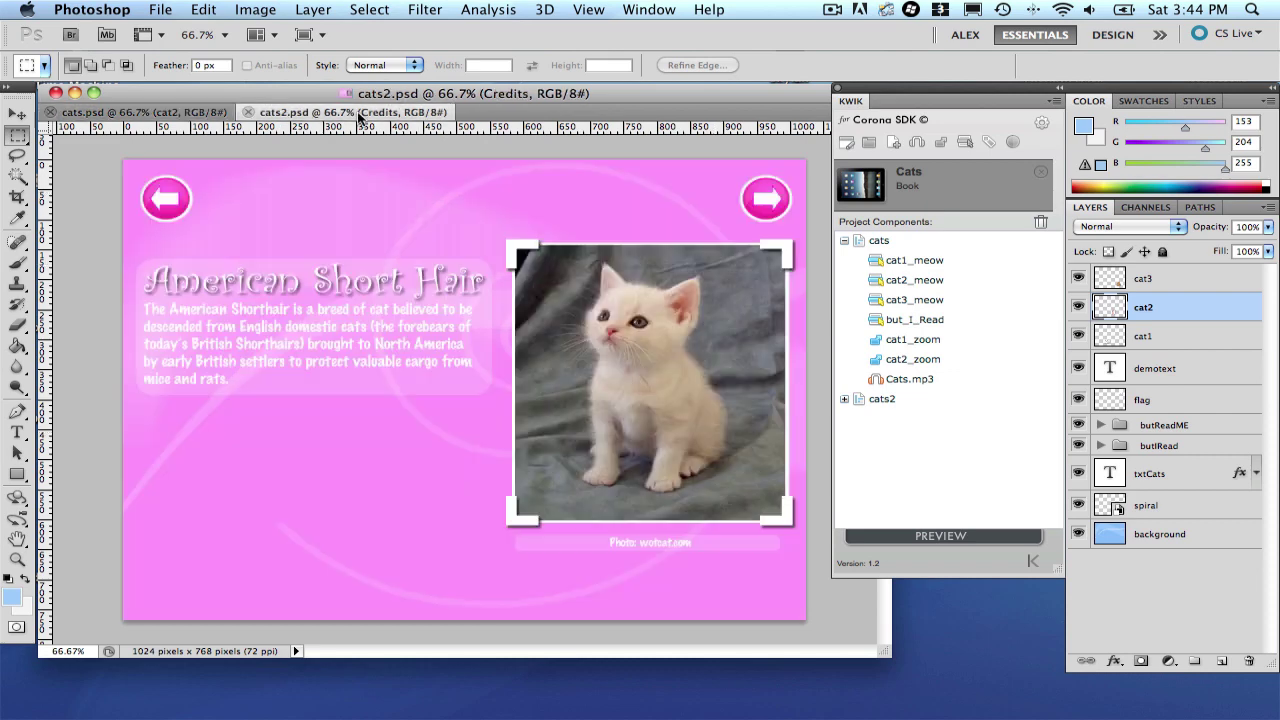
{"action": "left_click", "coordinate": [177, 121]}
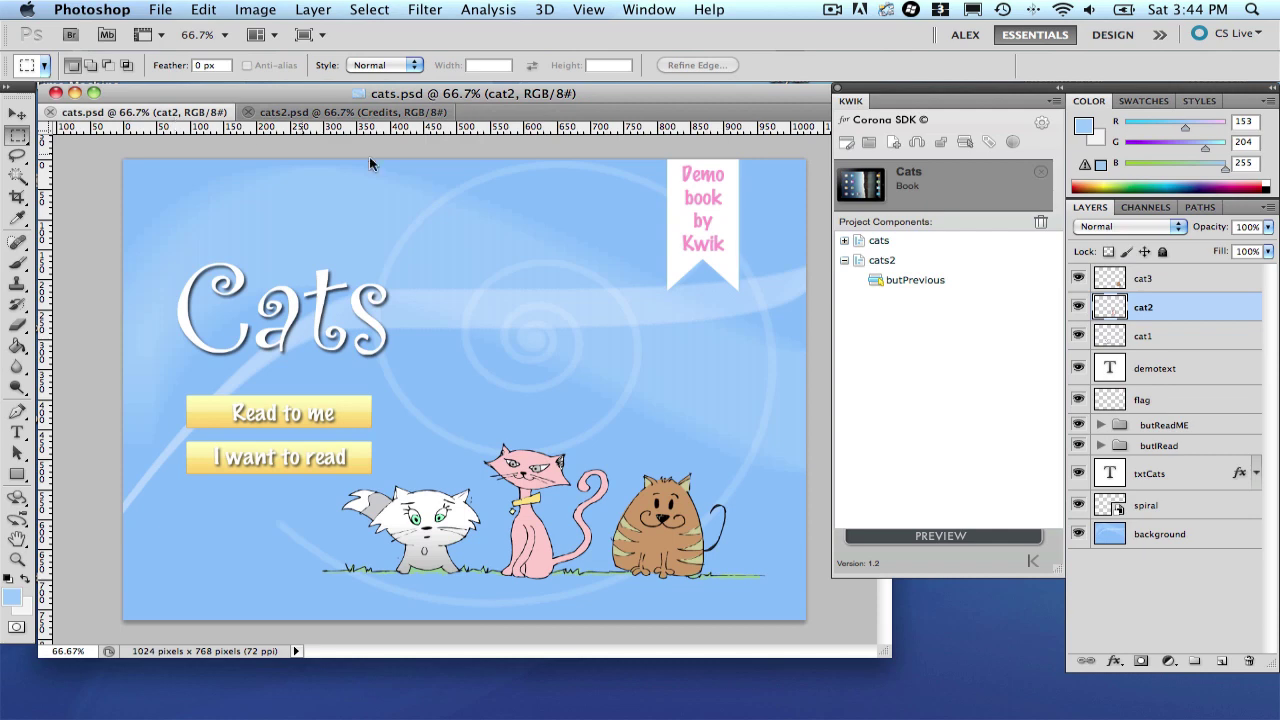
Show the cats page's Kwik components, check cat2_zoom, and select the cat3 brown cat layer.
{"action": "left_click", "coordinate": [845, 243]}
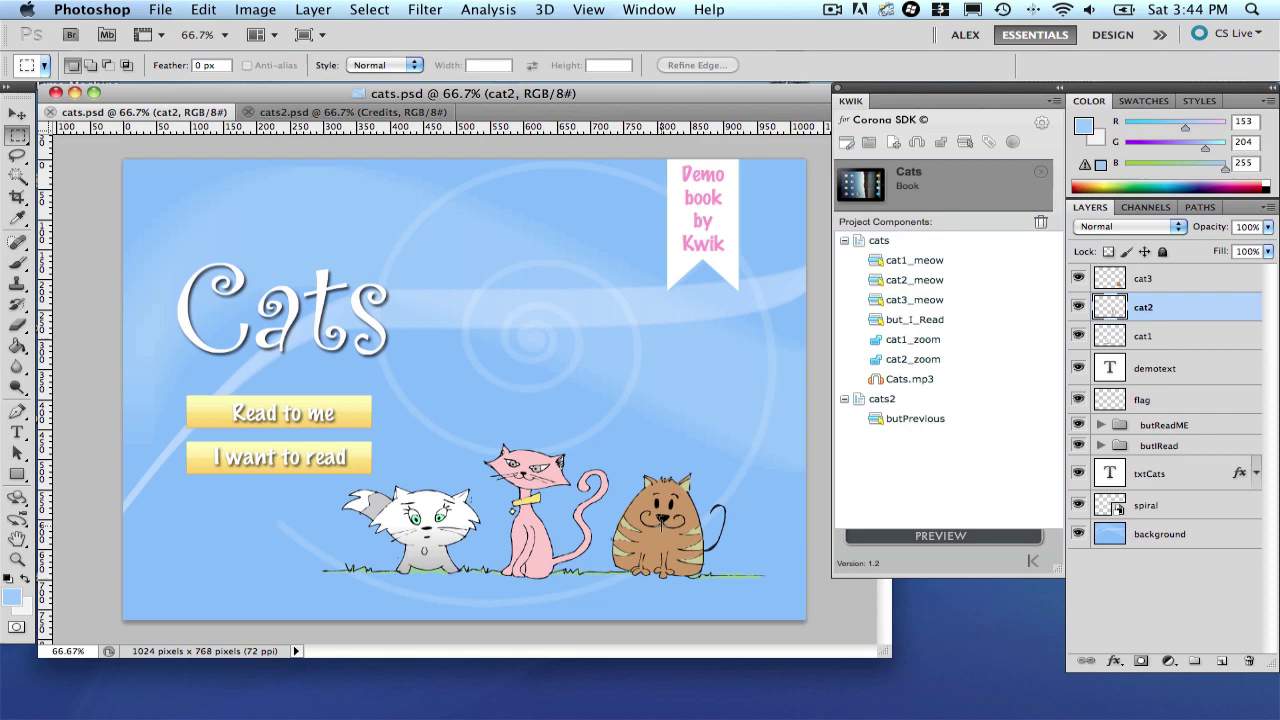
{"action": "left_click", "coordinate": [910, 359]}
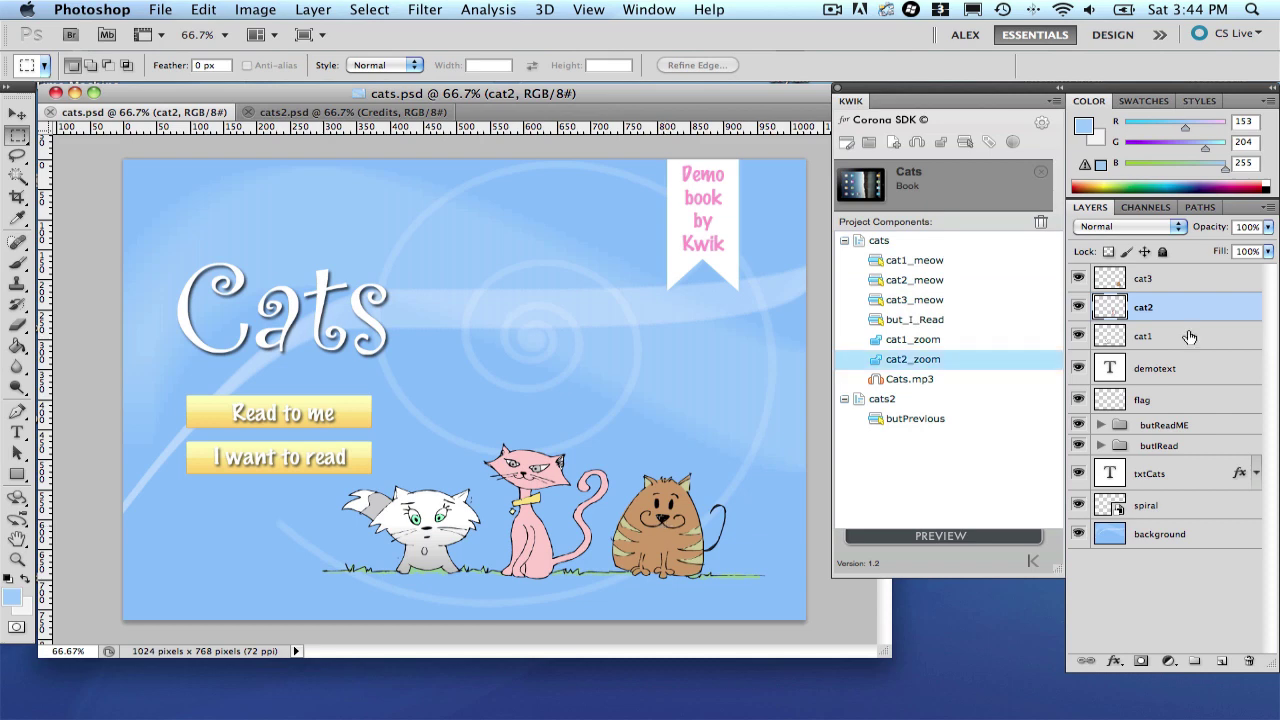
{"action": "left_click", "coordinate": [1136, 282]}
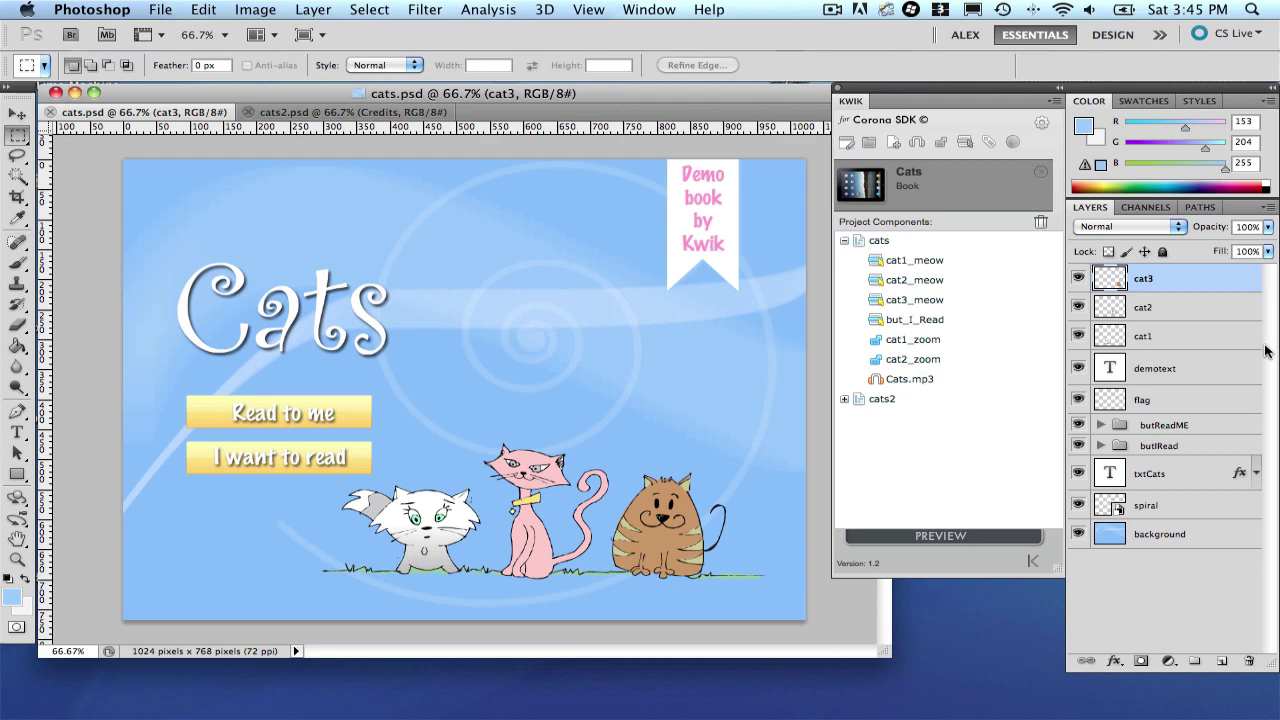
Create a cat3_zoom animation that scales the brown cat proportionally to 110% after a 3-second delay.
{"action": "left_click", "coordinate": [941, 146]}
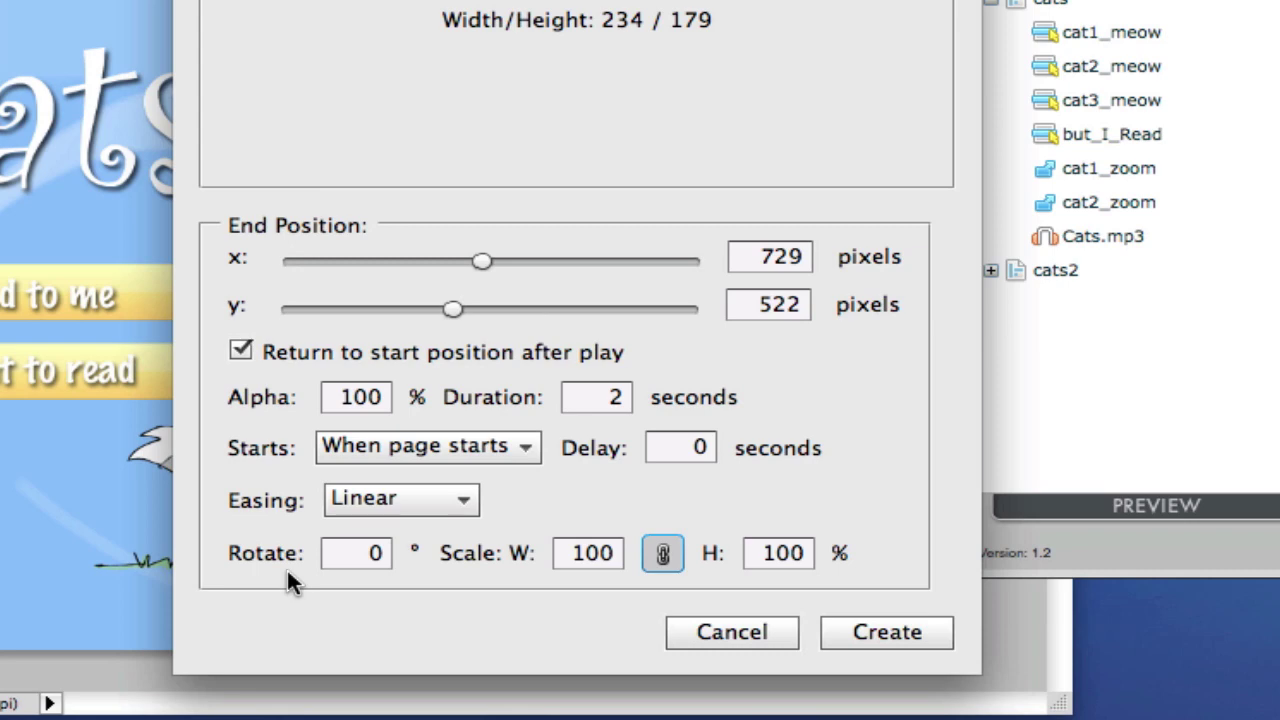
{"action": "double_click", "coordinate": [597, 553]}
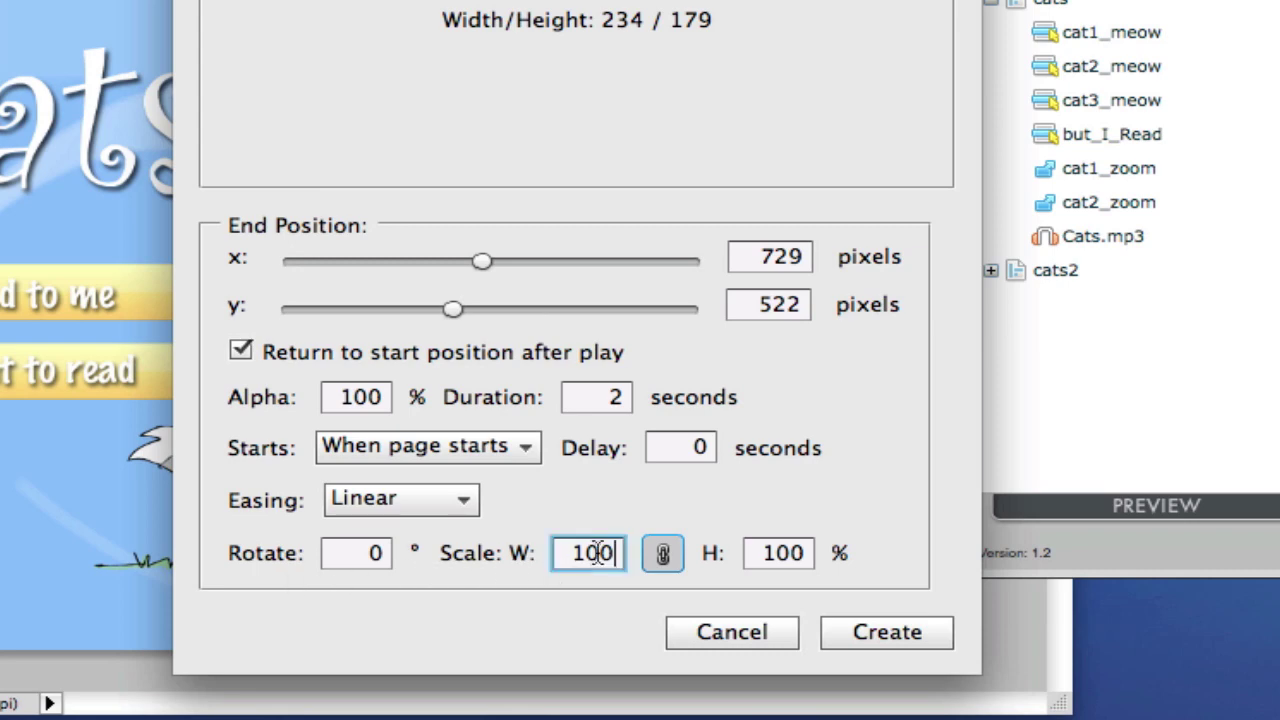
{"action": "type", "text": "110"}
{"action": "left_click", "coordinate": [766, 553]}
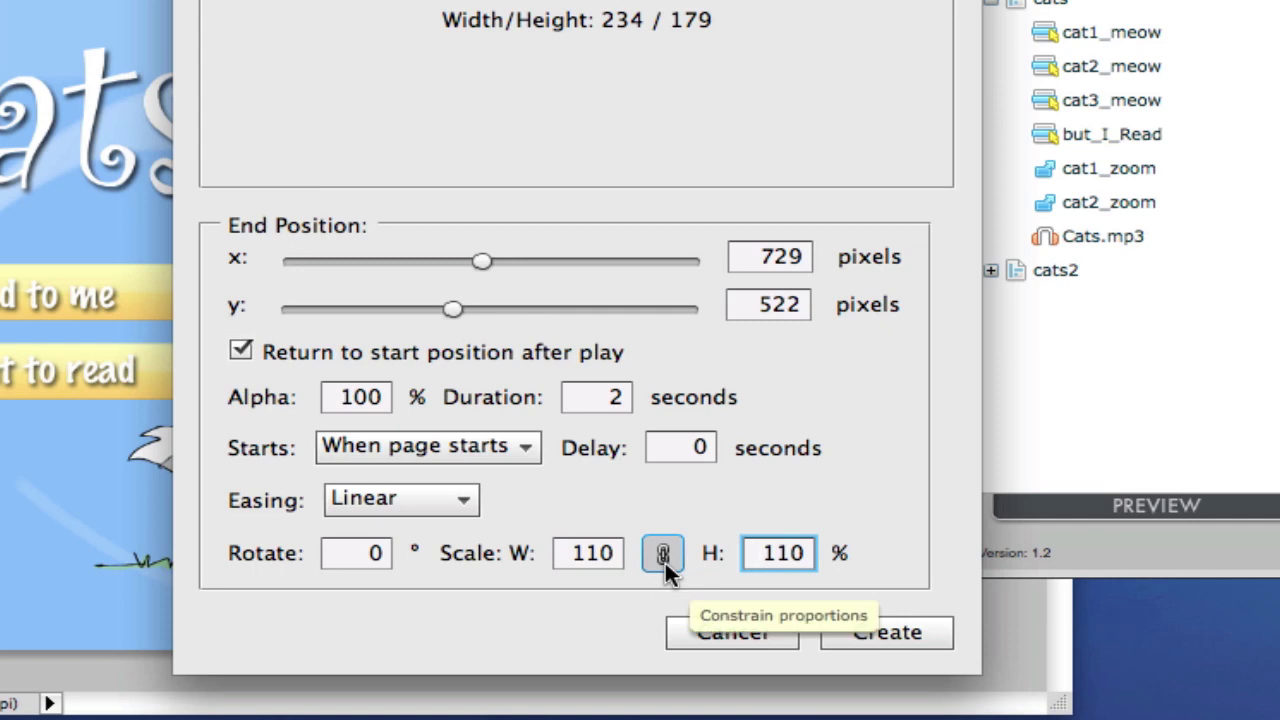
{"action": "left_click", "coordinate": [697, 447]}
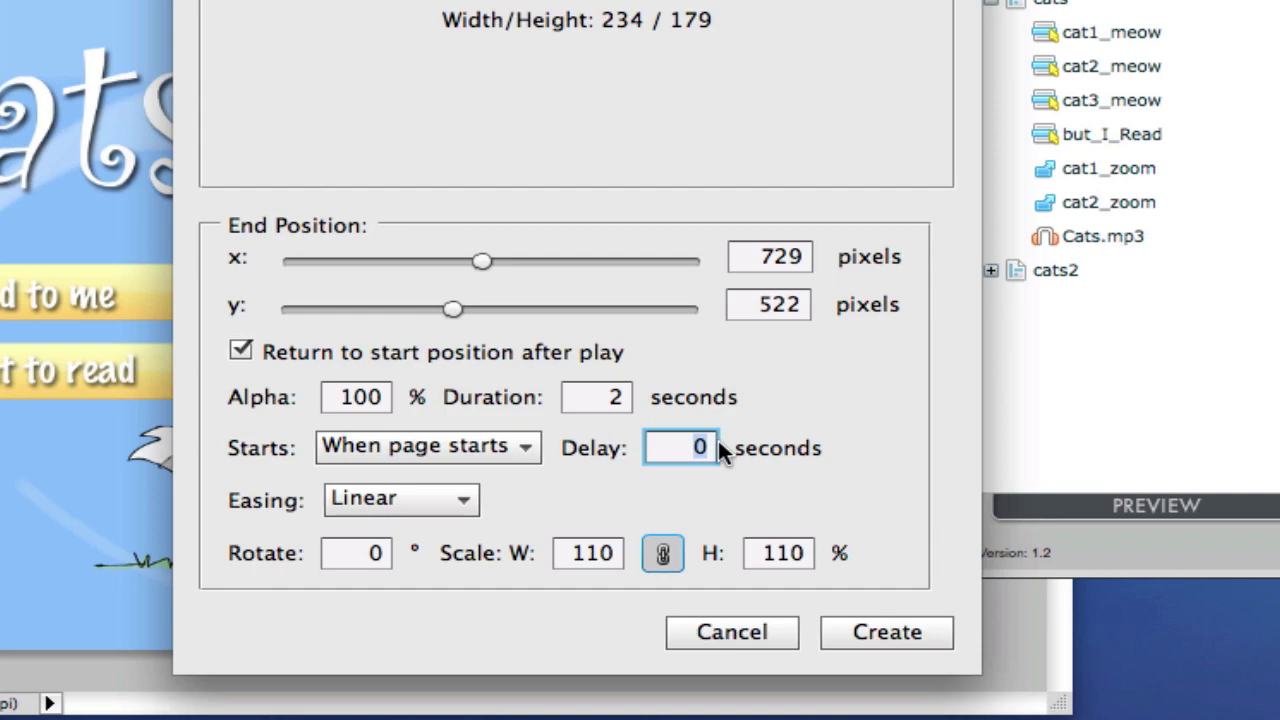
{"action": "type", "text": "3"}
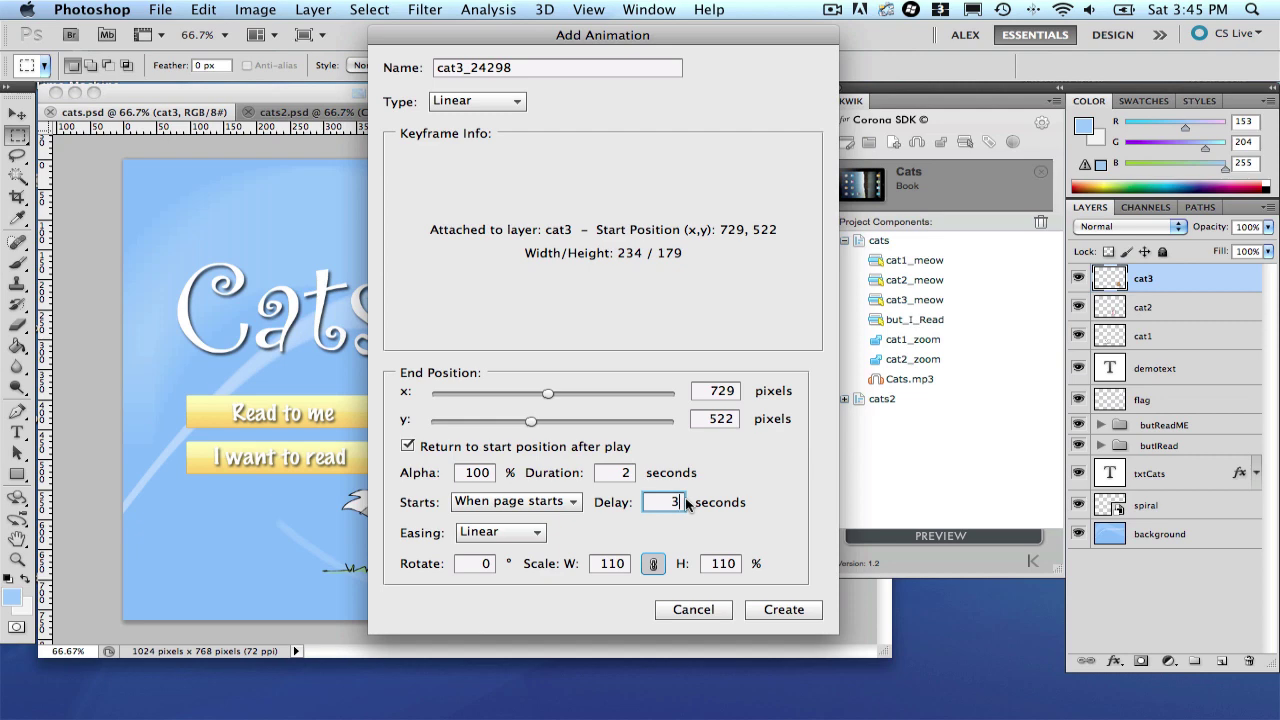
{"action": "left_click_drag", "start_coordinate": [471, 68], "coordinate": [538, 68]}
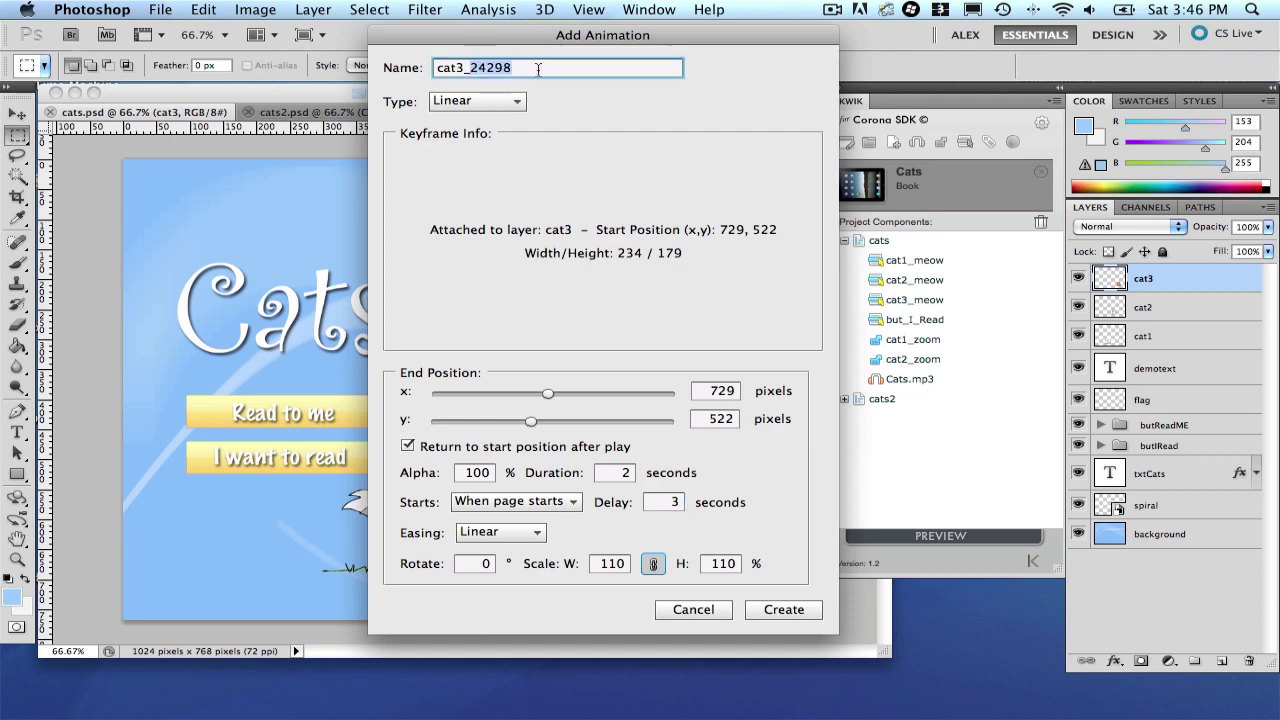
{"action": "type", "text": "zoom"}
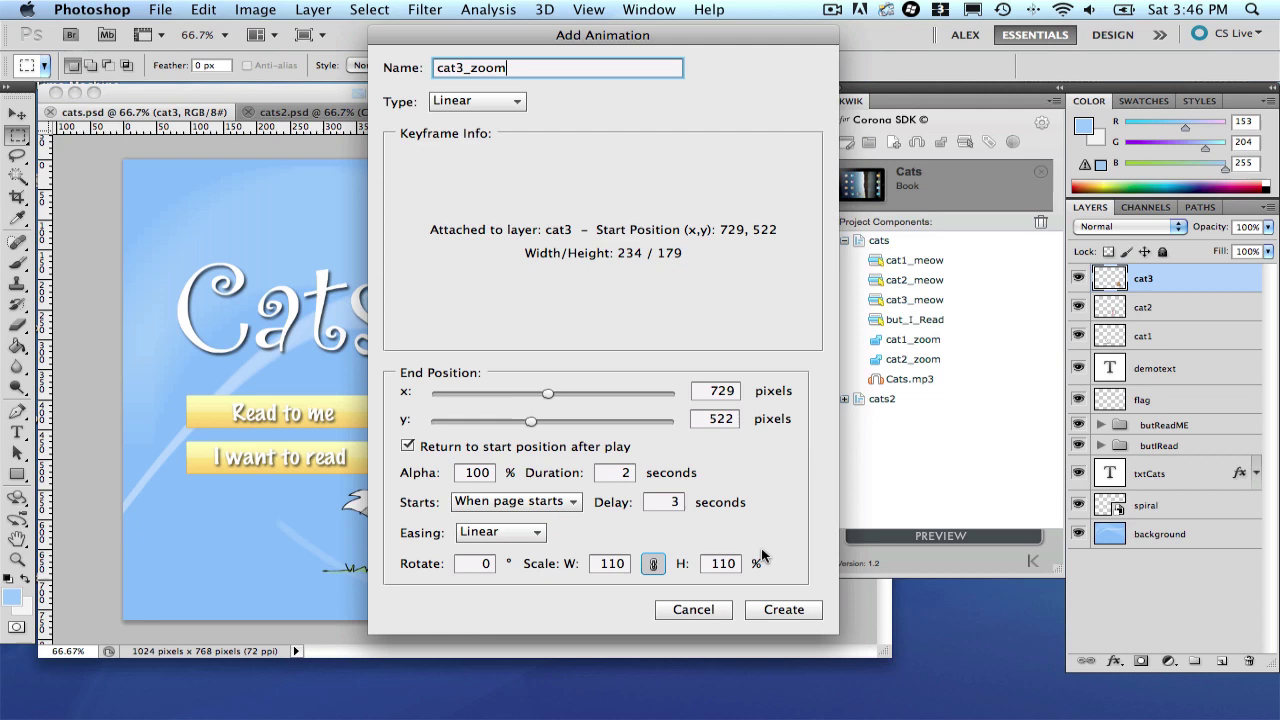
{"action": "left_click", "coordinate": [784, 612]}
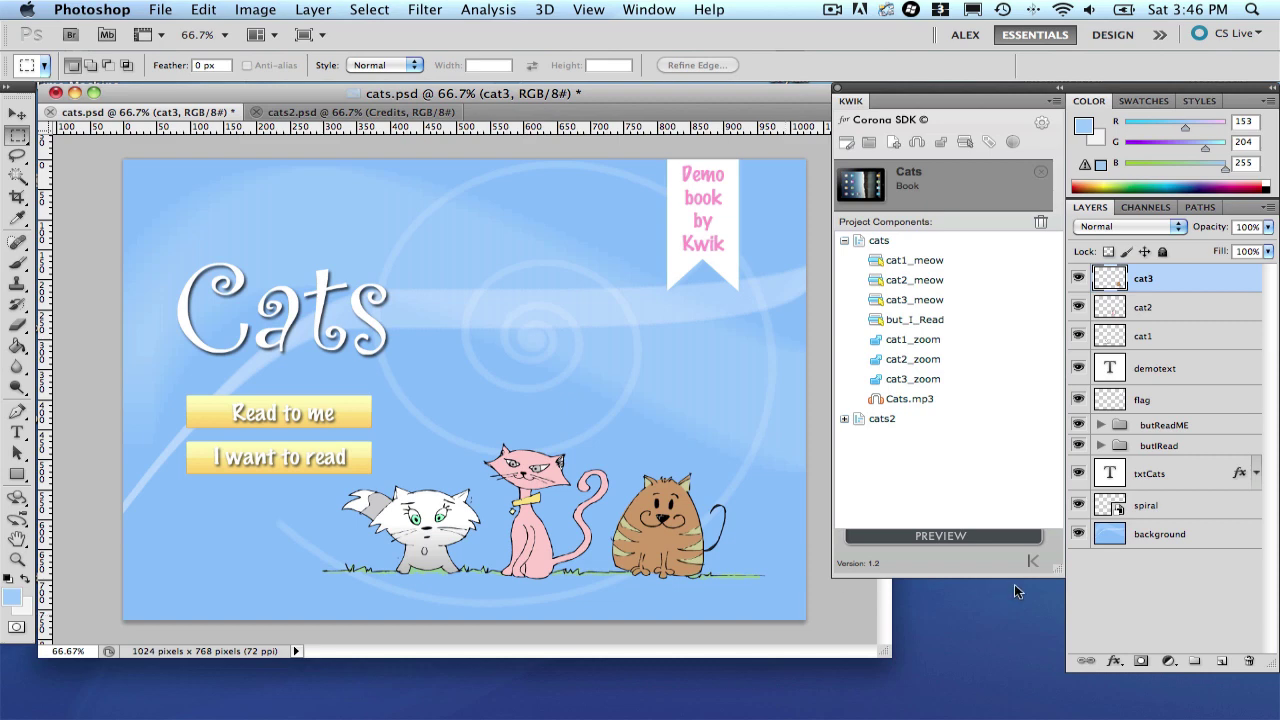
Add an animation to the spiral layer with Rotate 360 and Duration 30 seconds.
{"action": "left_click", "coordinate": [1198, 510]}
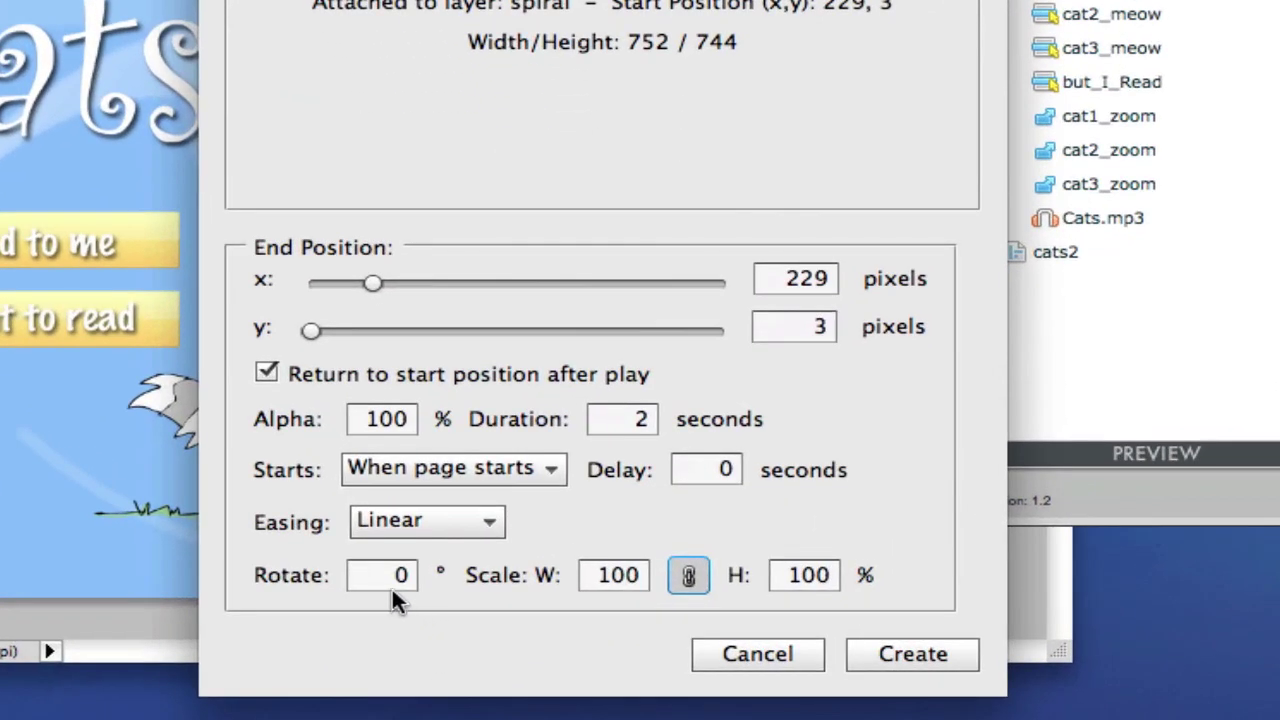
{"action": "left_click", "coordinate": [390, 577]}
{"action": "key", "text": "BackSpace"}
{"action": "type", "text": "360"}
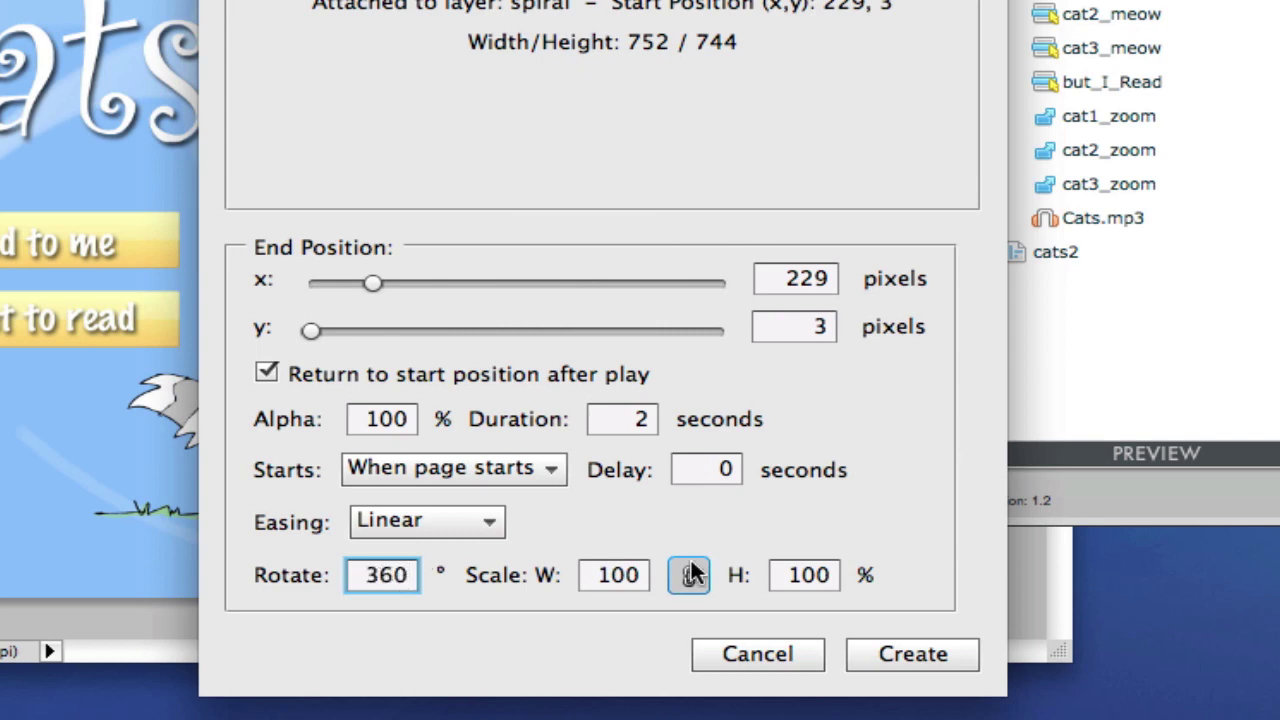
{"action": "mouse_move", "coordinate": [706, 470]}
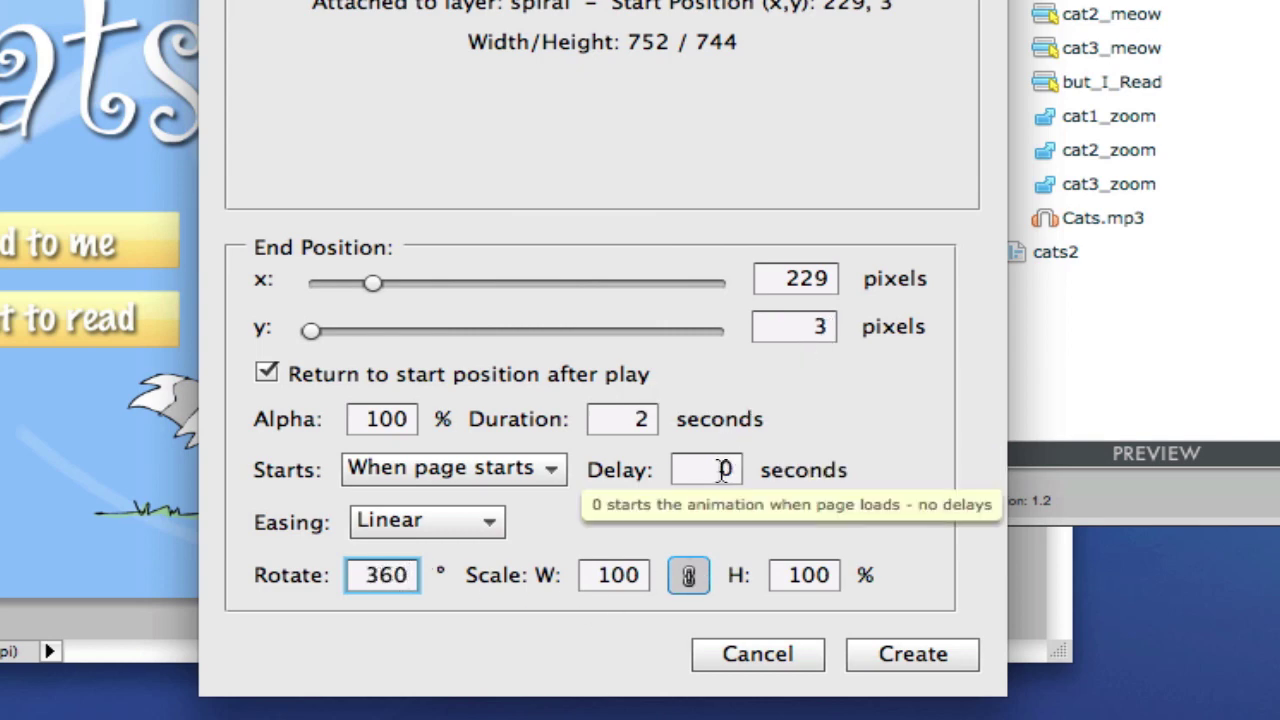
{"action": "left_click", "coordinate": [645, 420]}
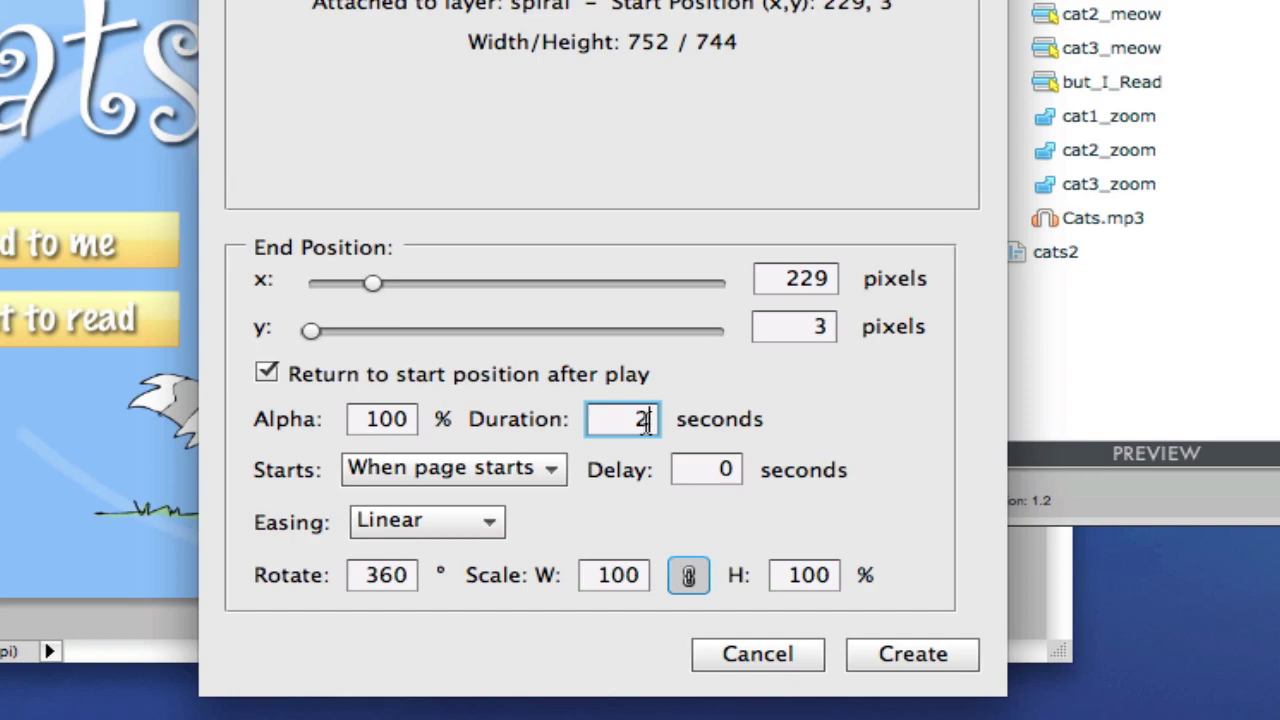
{"action": "key", "text": "BackSpace"}
{"action": "type", "text": "30"}
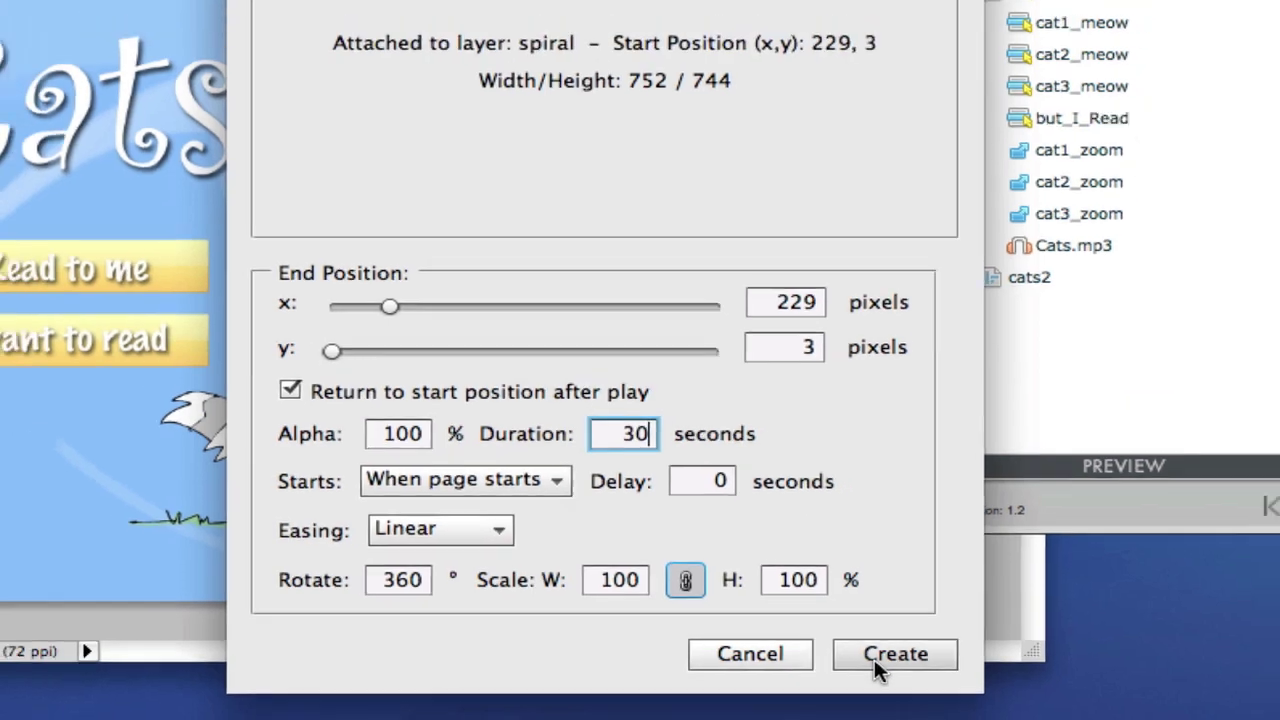
{"action": "left_click", "coordinate": [888, 660]}
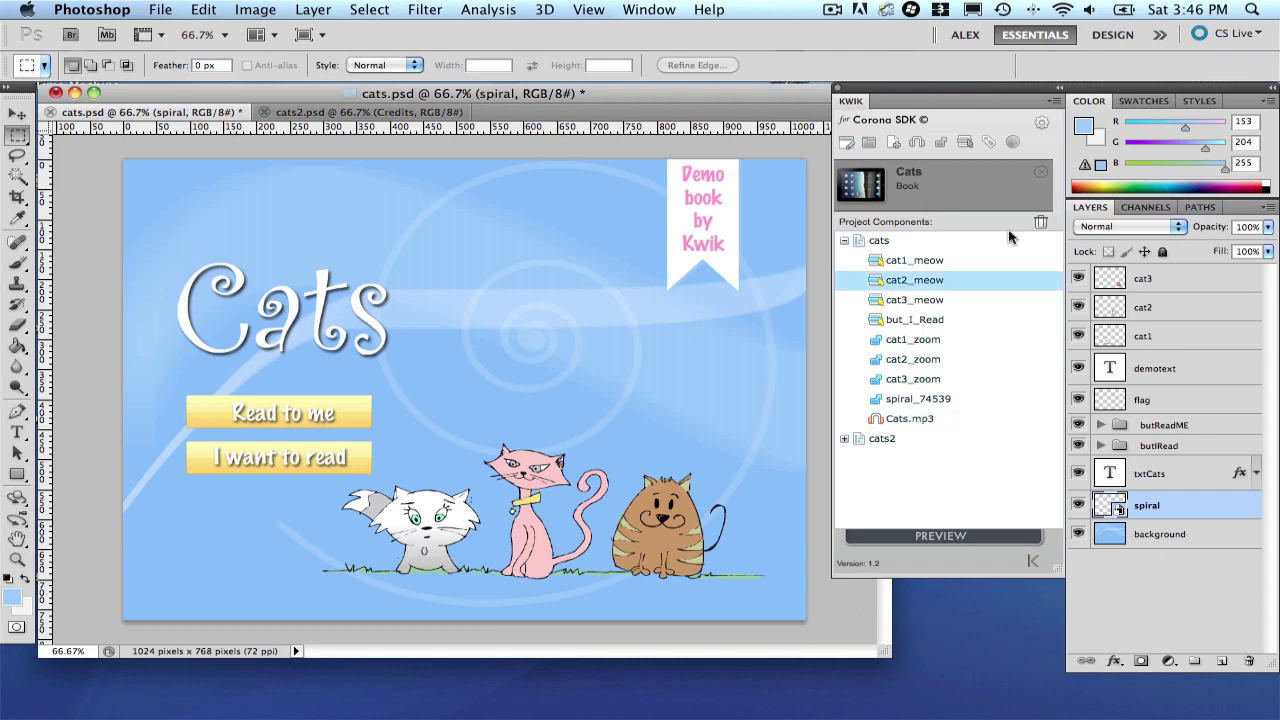
{"action": "left_click", "coordinate": [1045, 124]}
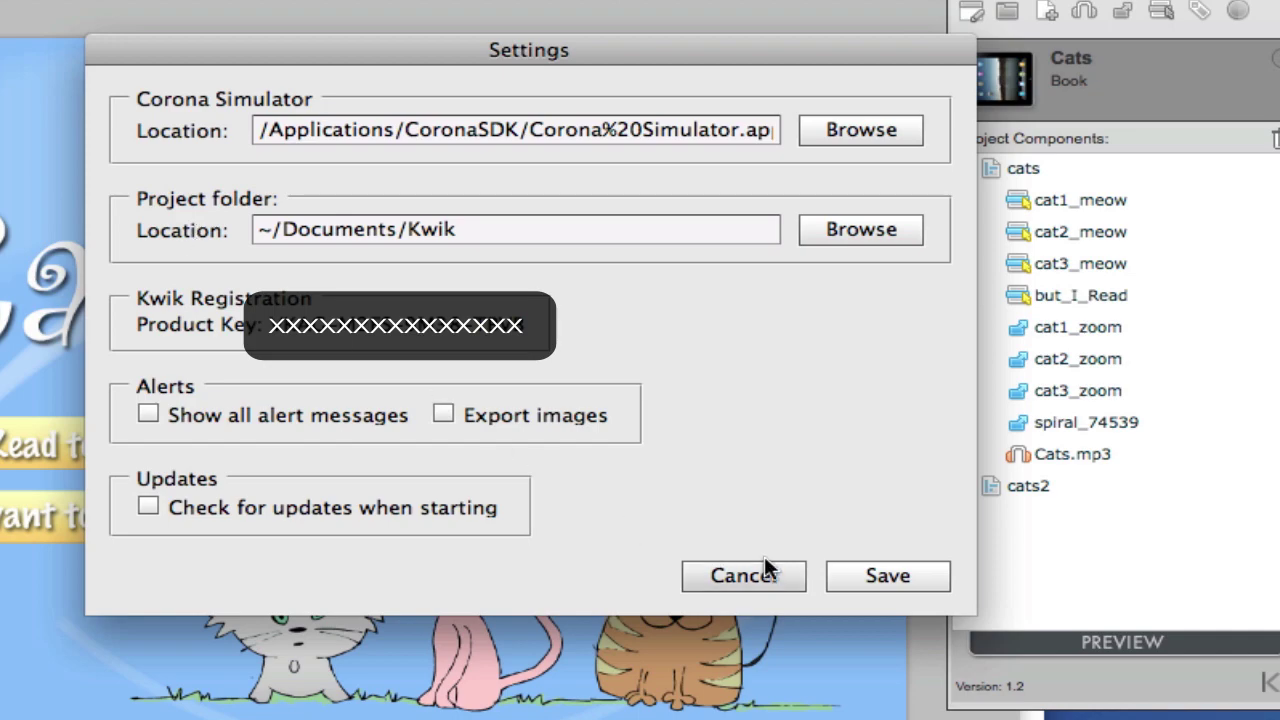
{"action": "left_click", "coordinate": [865, 580]}
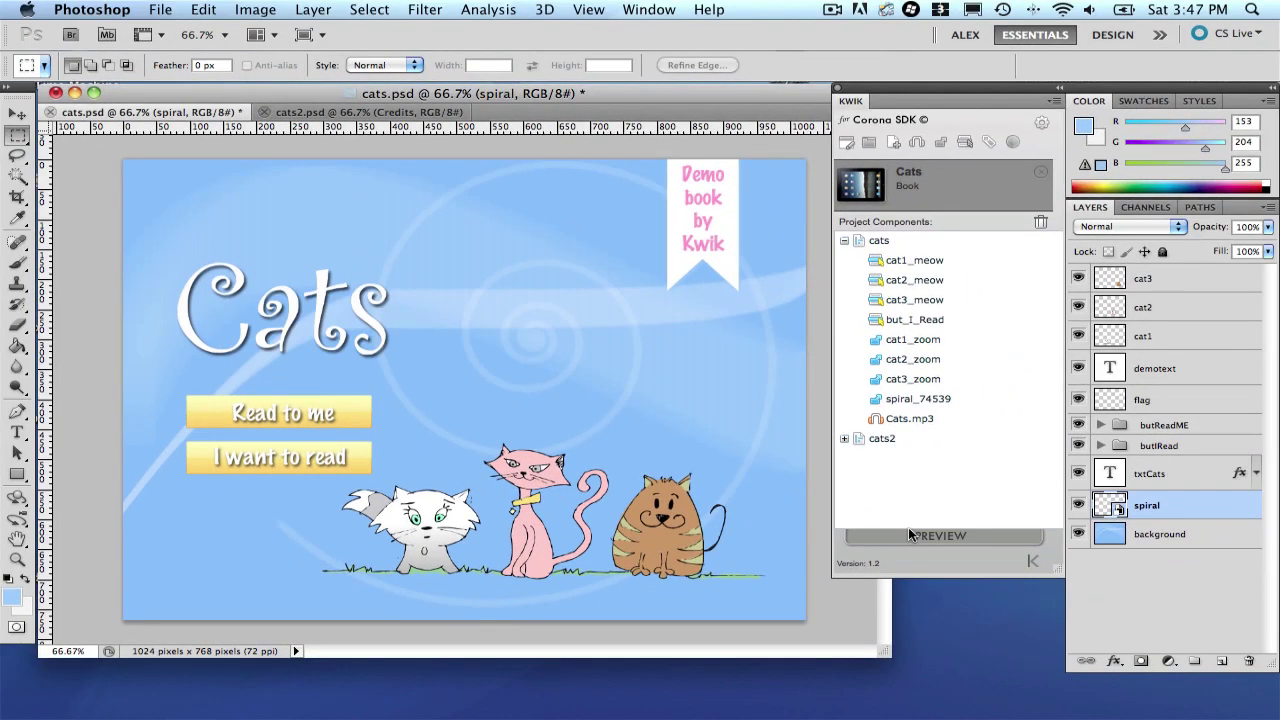
Launch the Kwik preview so the Cats book runs on an iPad in Corona Simulator.
{"action": "left_click", "coordinate": [917, 538]}
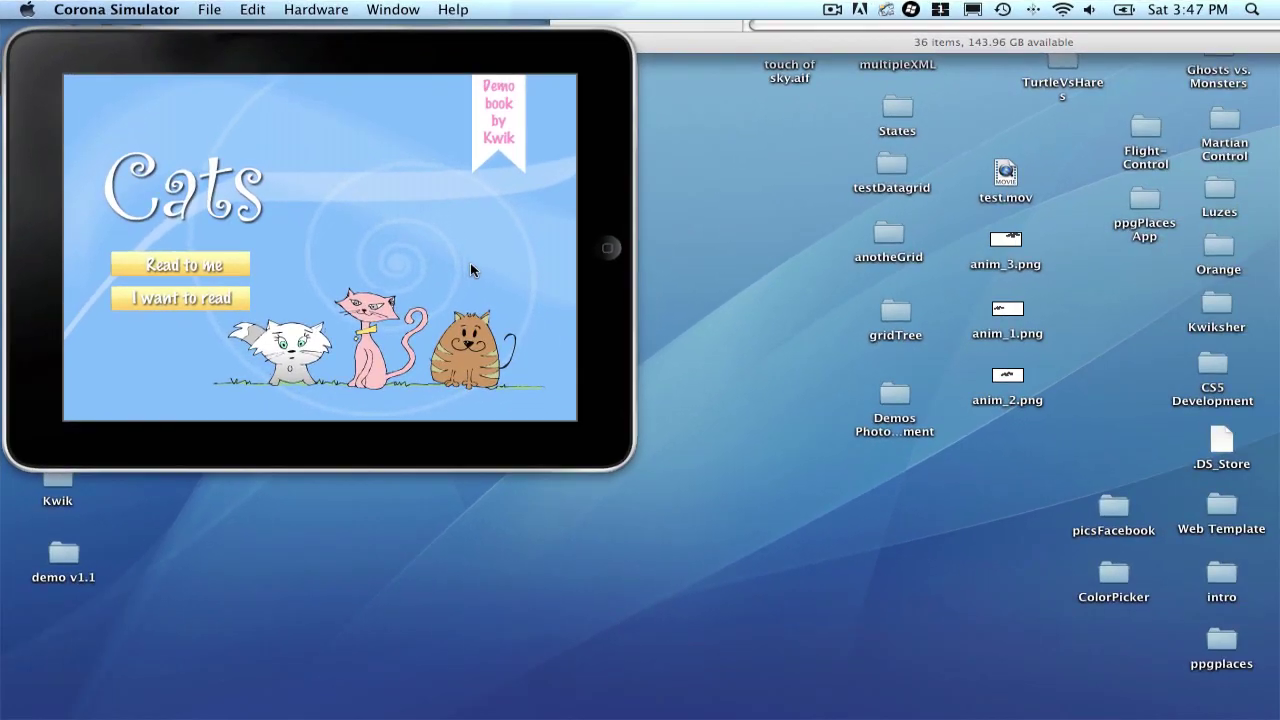
Return to Photoshop and review the cats page components, including the Cats.mp3 audio entry.
{"action": "key", "text": "cmd+Tab"}
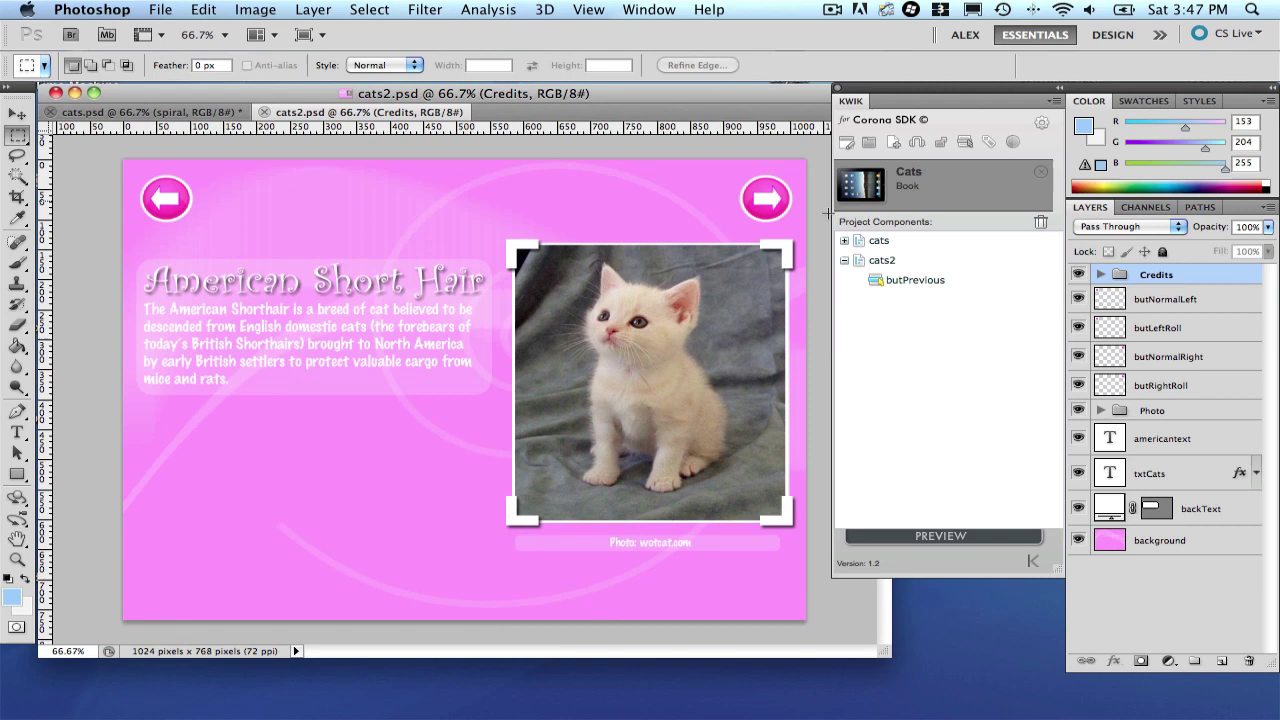
{"action": "double_click", "coordinate": [876, 246]}
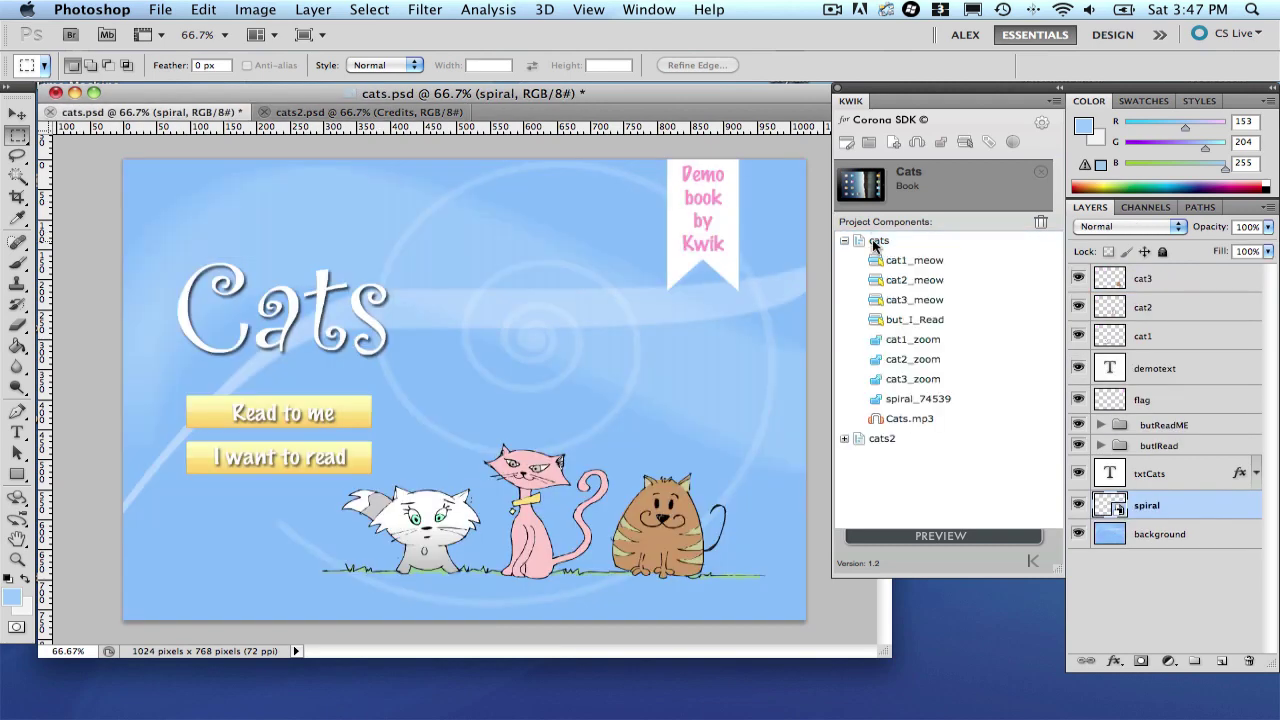
{"action": "left_click", "coordinate": [872, 300]}
{"action": "left_click", "coordinate": [912, 420]}
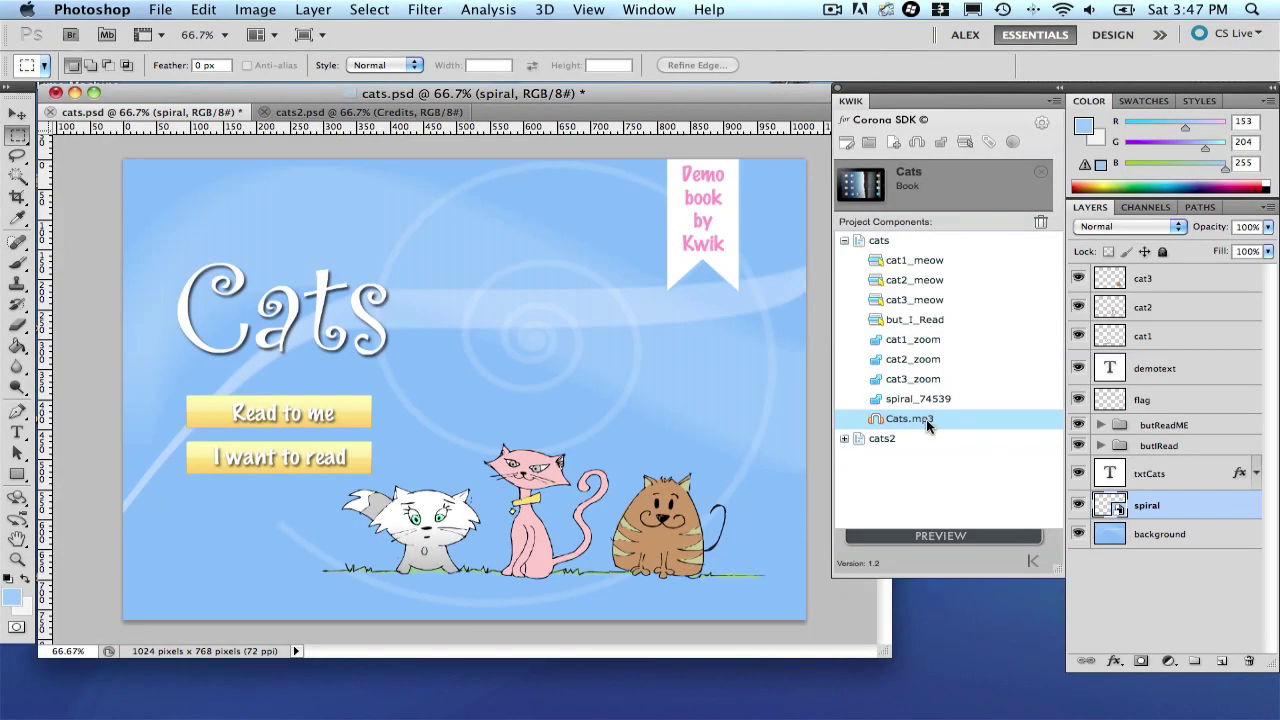
In Add Audio to Page, browse to and pick background.mp3, keeping Loop forever.
{"action": "double_click", "coordinate": [928, 424]}
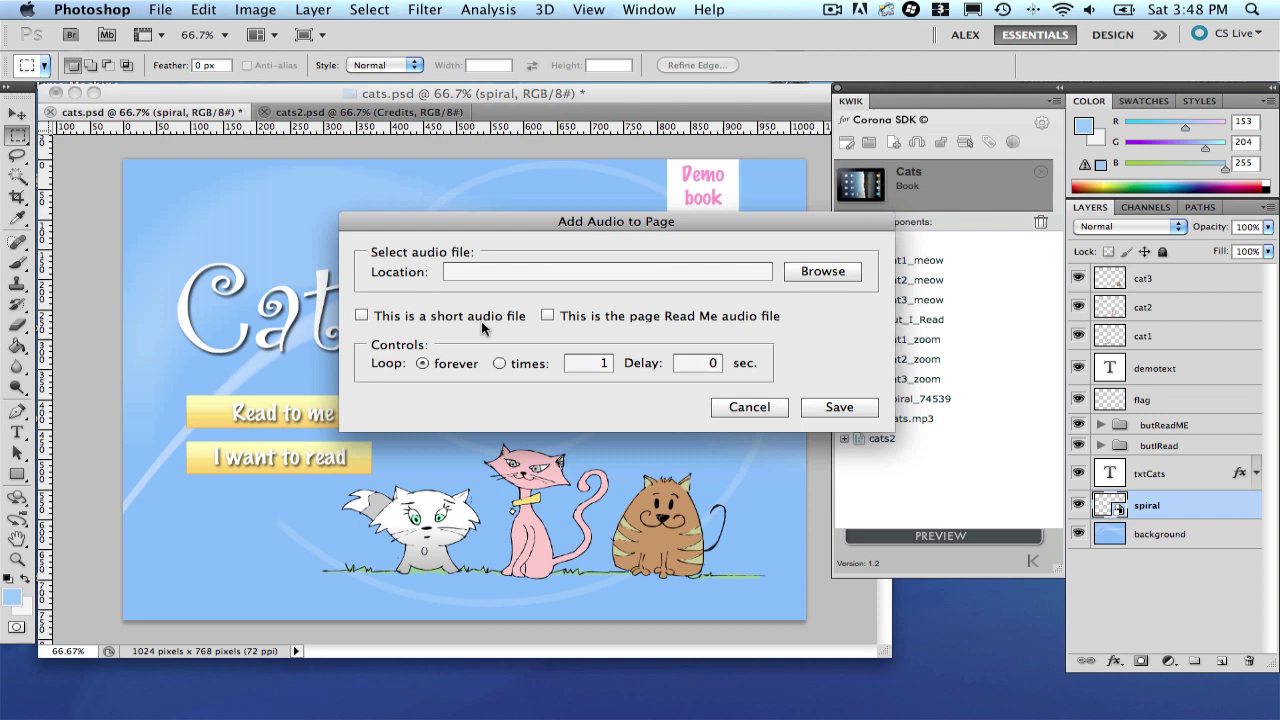
{"action": "left_click", "coordinate": [833, 268]}
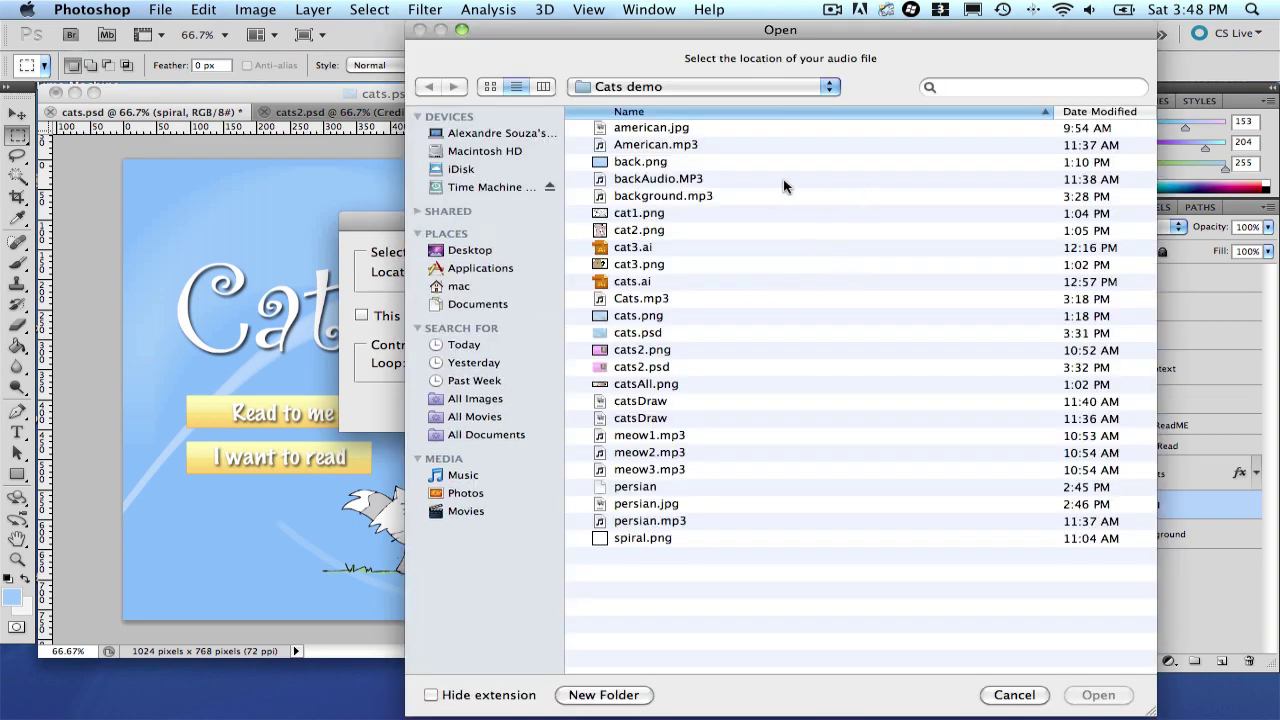
{"action": "left_click", "coordinate": [667, 201]}
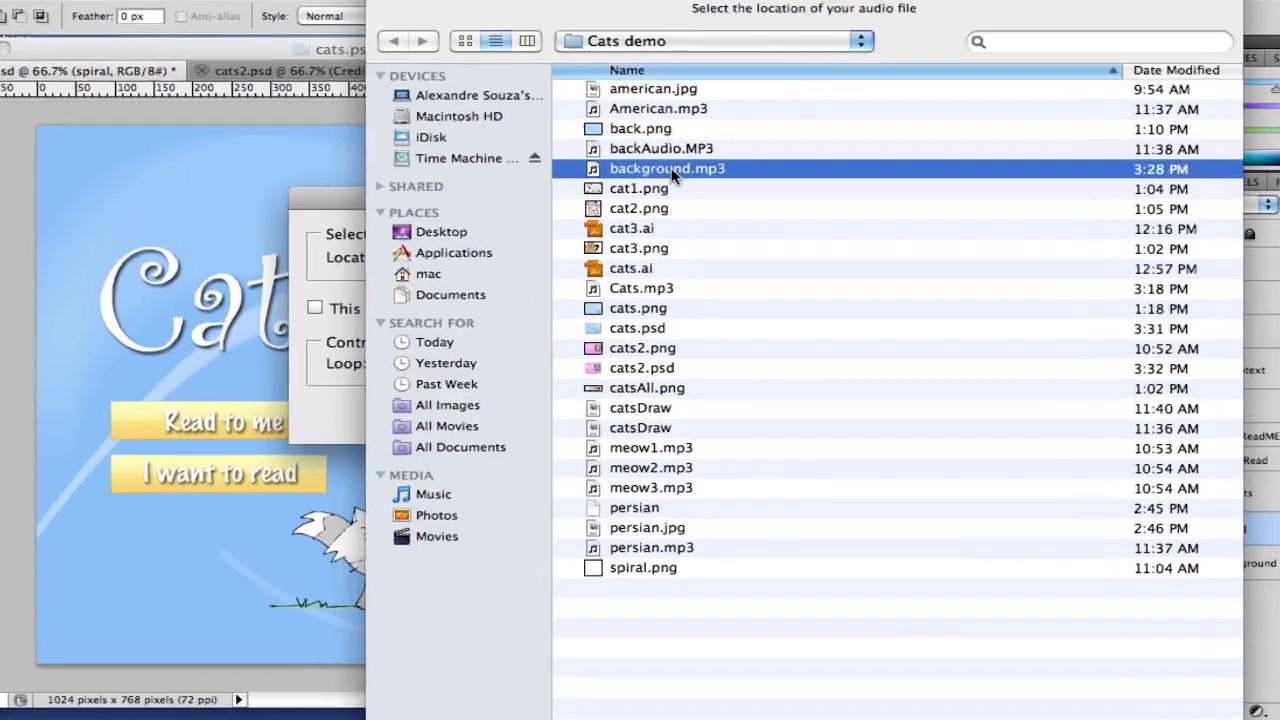
{"action": "double_click", "coordinate": [672, 170]}
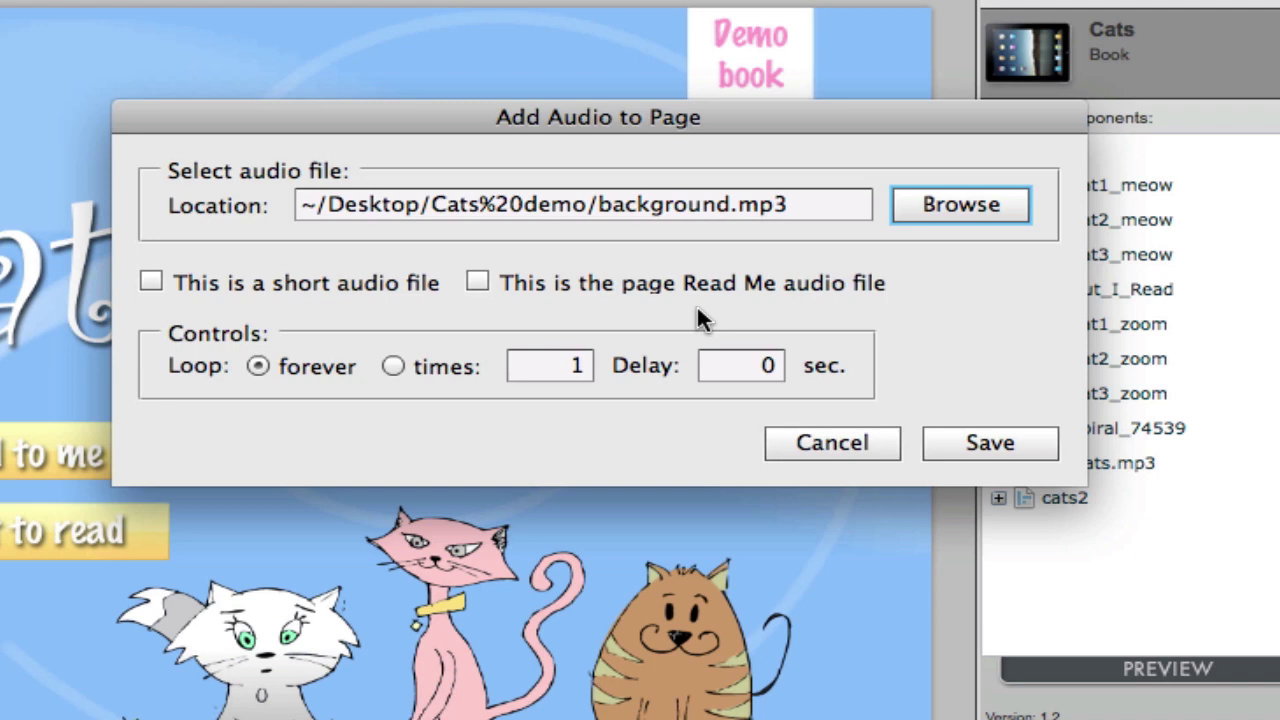
{"action": "left_click", "coordinate": [746, 285]}
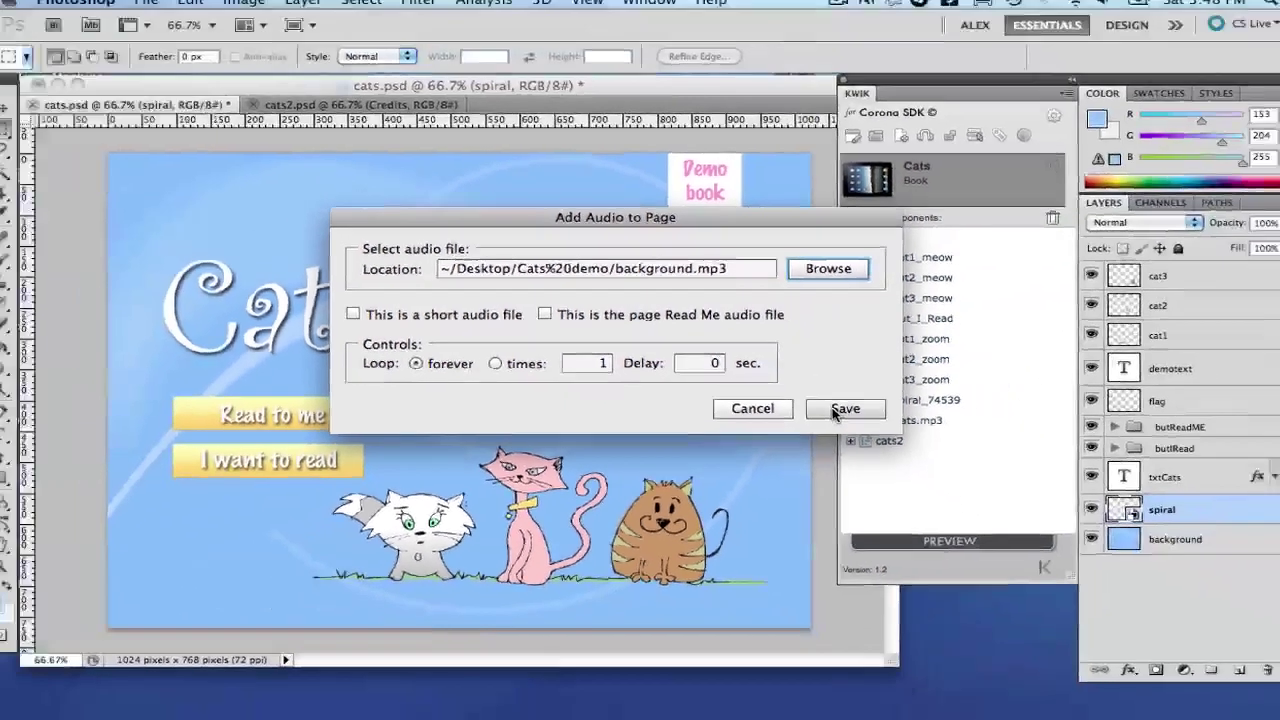
Save the Add Audio to Page settings so background.mp3 is listed under the cats page.
{"action": "left_click", "coordinate": [985, 442]}
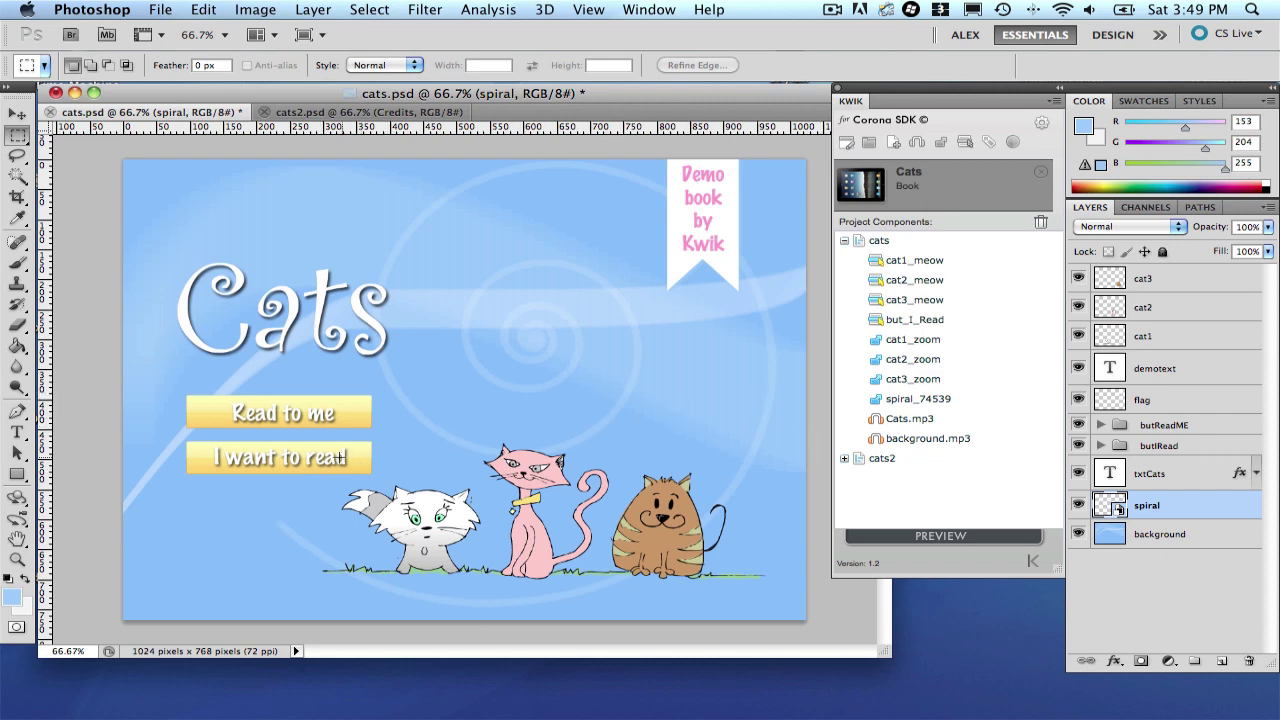
Open the but_I_Read button's settings: go to cats2 with a move-from-right transition.
{"action": "double_click", "coordinate": [931, 321]}
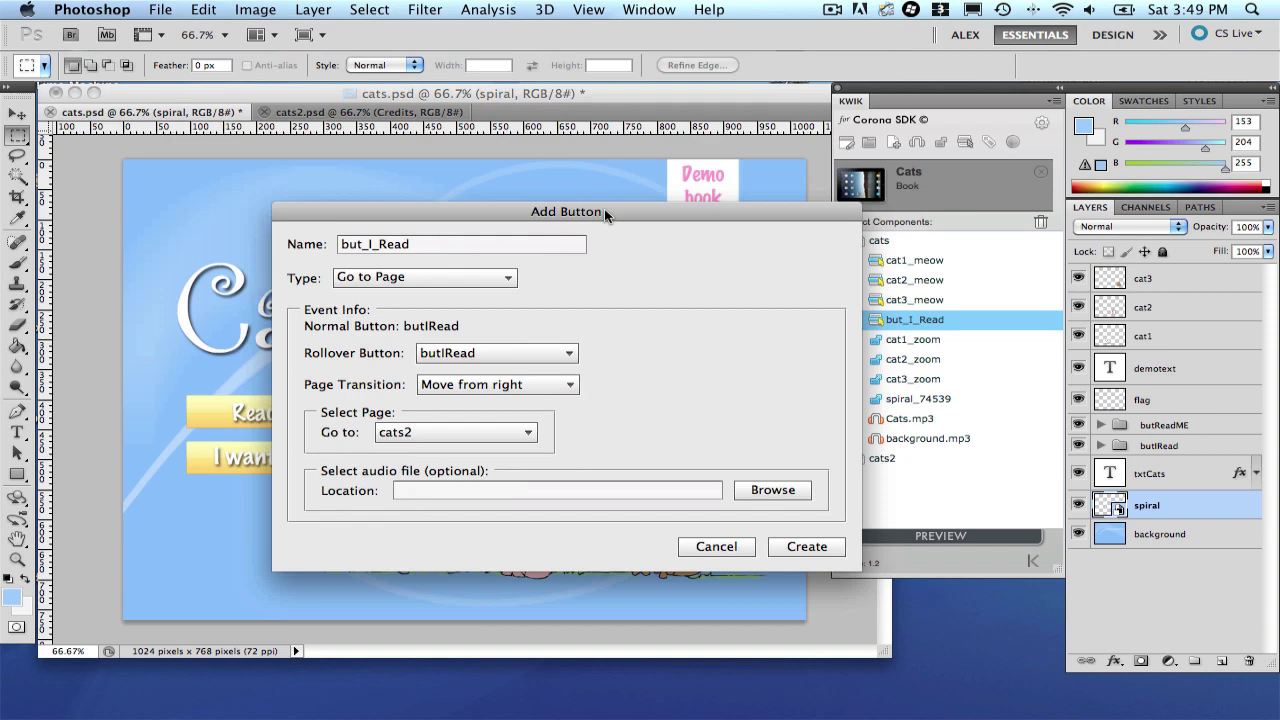
Close the but_I_Read settings and create a Read to Me button named but_ReadToMe.
{"action": "left_click", "coordinate": [686, 546]}
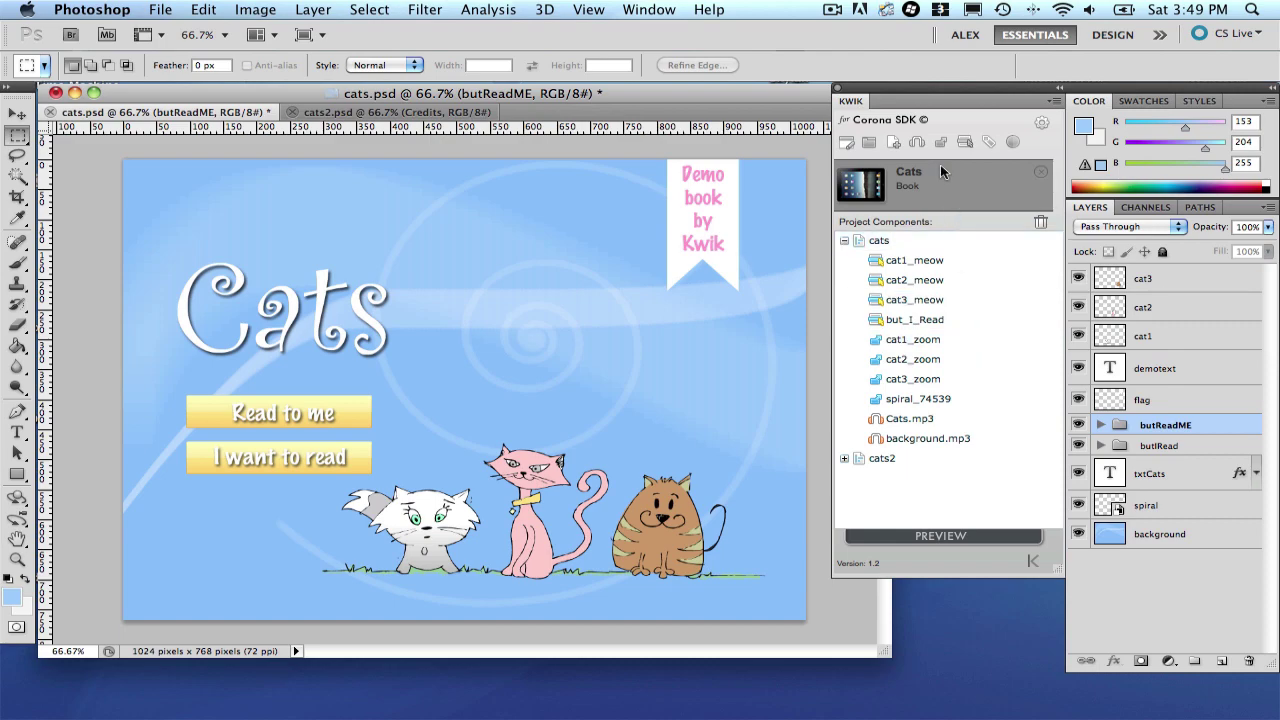
{"action": "left_click", "coordinate": [965, 142]}
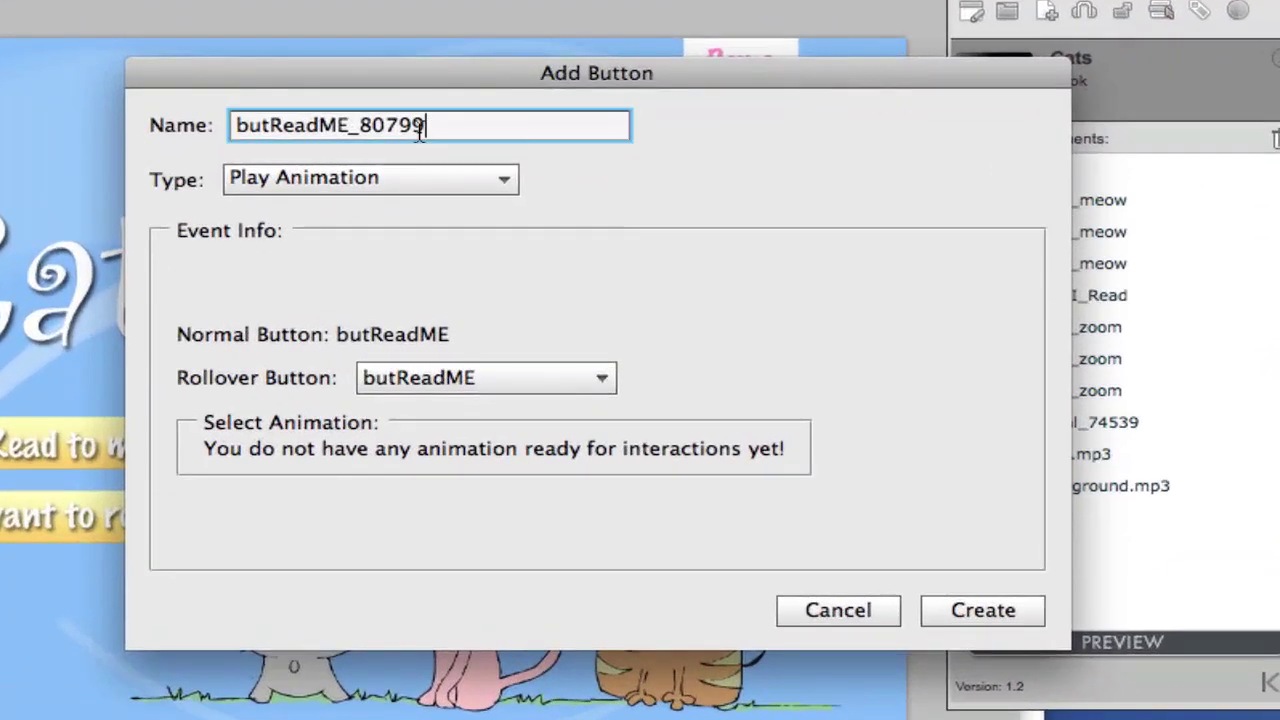
{"action": "double_click", "coordinate": [249, 127]}
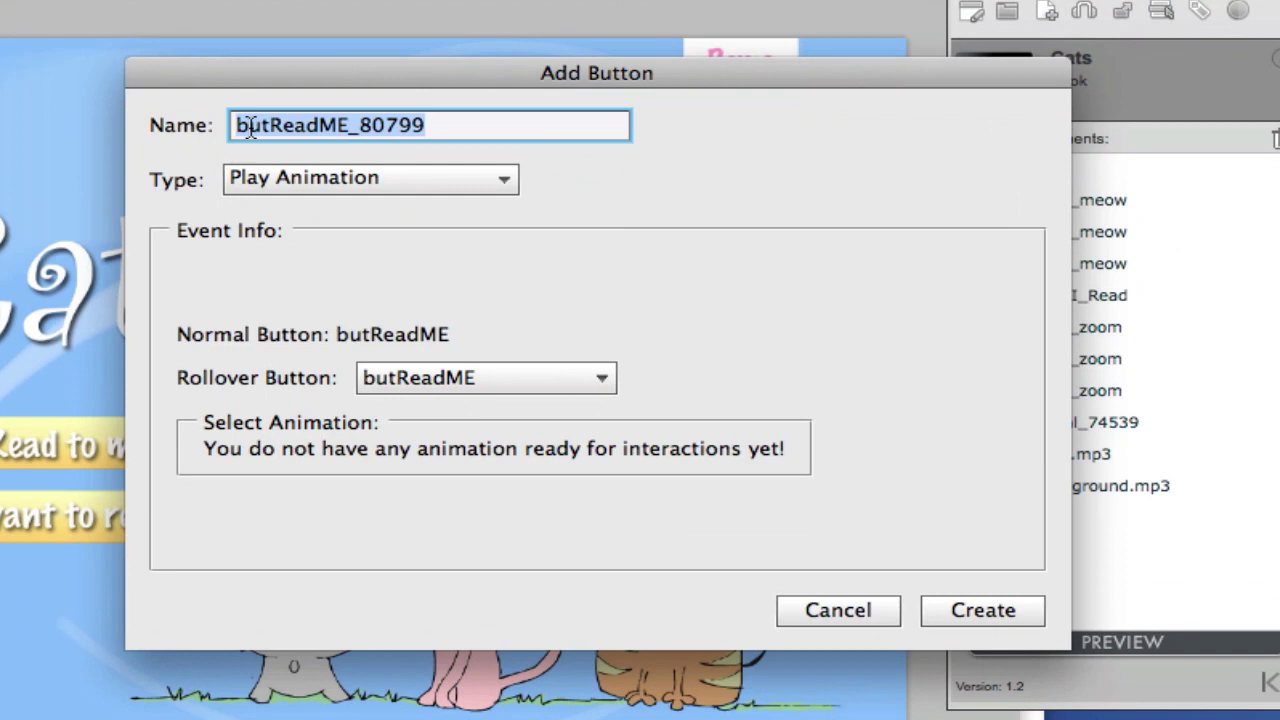
{"action": "type", "text": "but_R"}
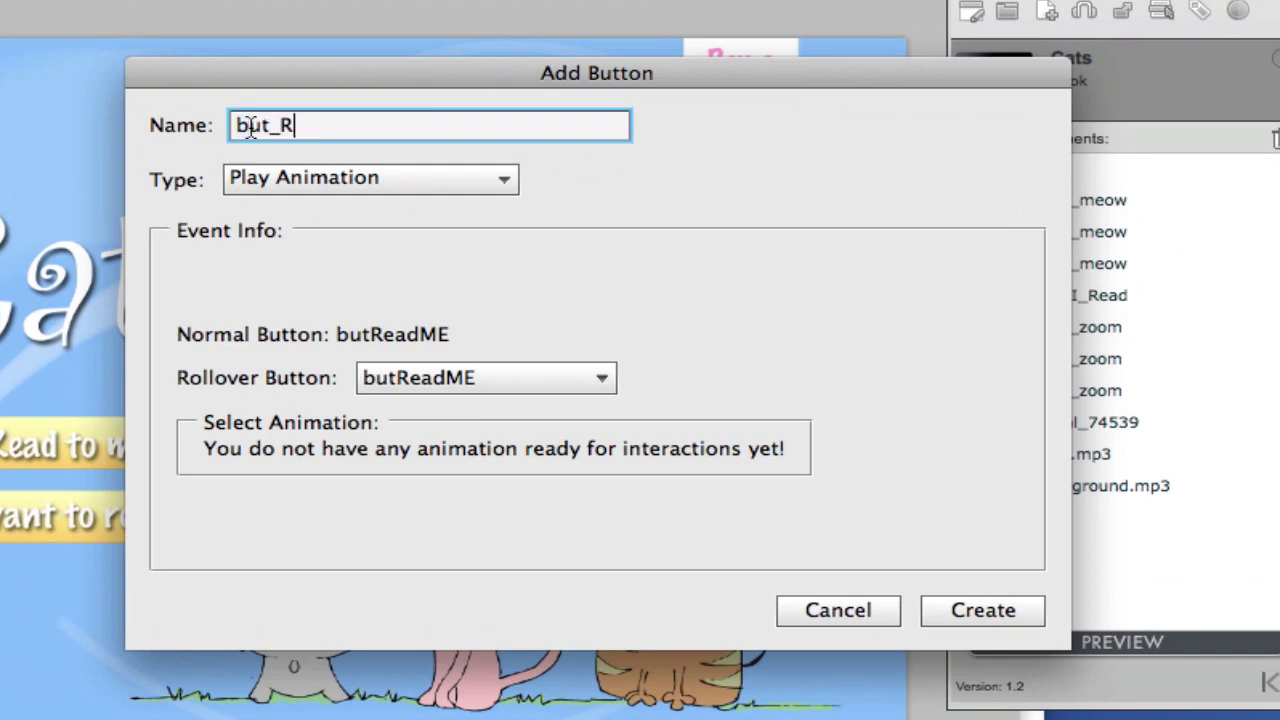
{"action": "type", "text": "eadToM"}
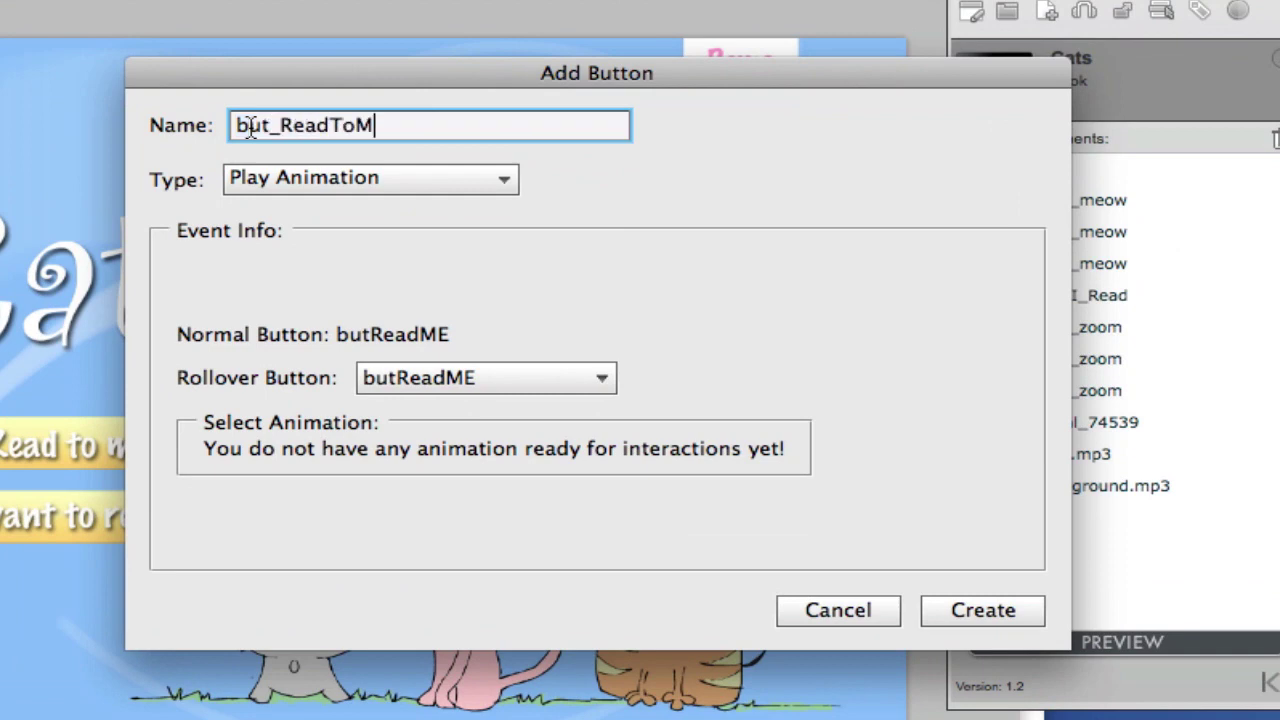
{"action": "type", "text": "e"}
{"action": "left_click", "coordinate": [463, 180]}
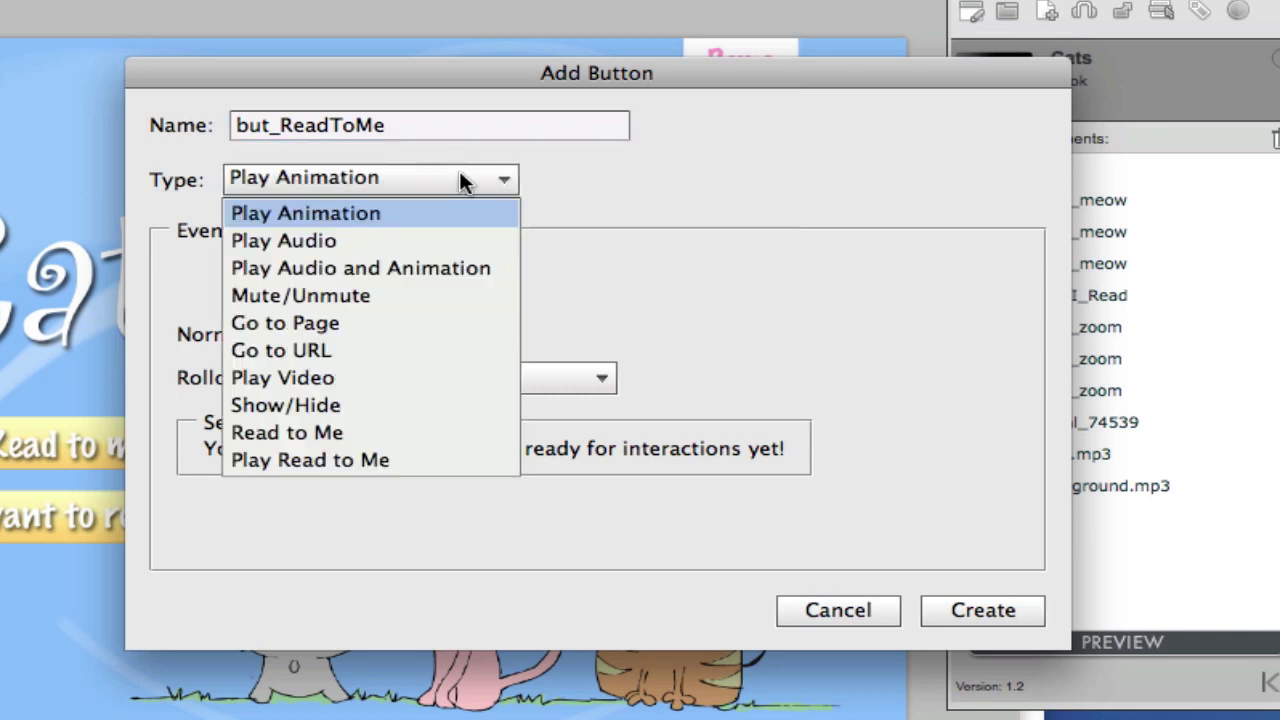
{"action": "left_click", "coordinate": [499, 410]}
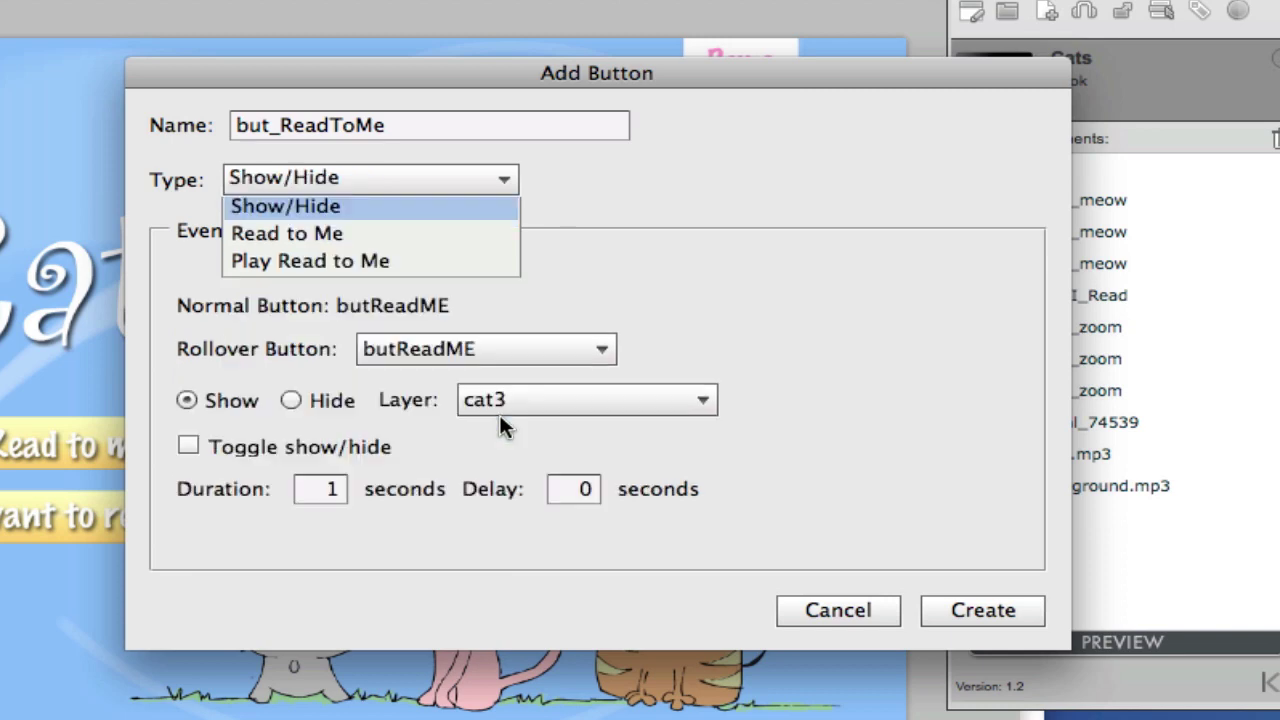
{"action": "left_click", "coordinate": [479, 178]}
{"action": "left_click", "coordinate": [430, 432]}
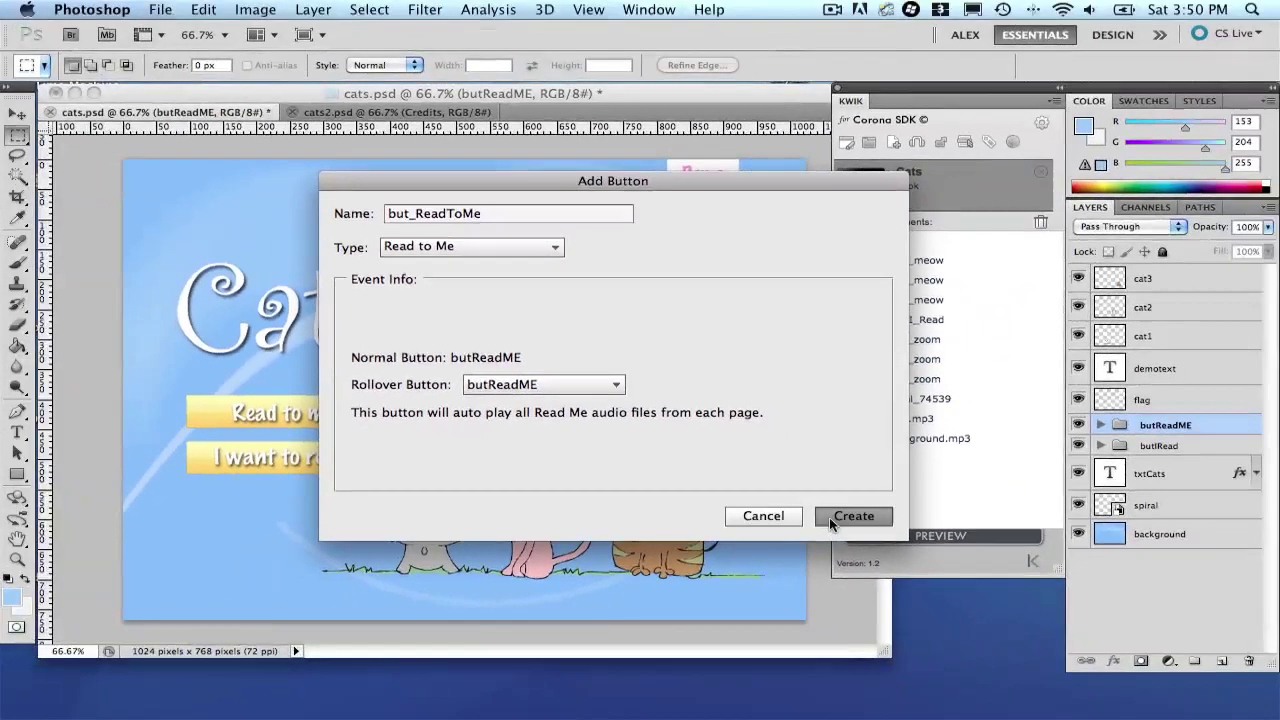
{"action": "left_click", "coordinate": [829, 517]}
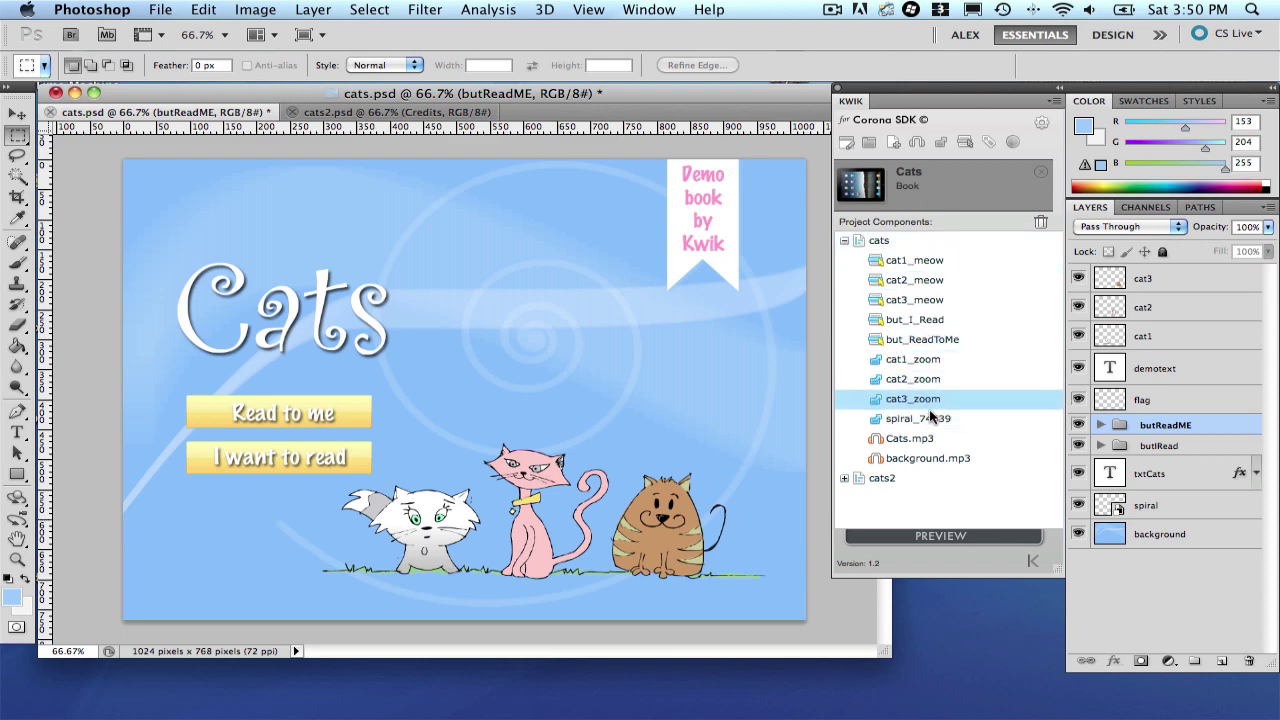
Switch to the cats2.psd American Short Hair page and select the butNormalRight arrow layer.
{"action": "left_click", "coordinate": [879, 478]}
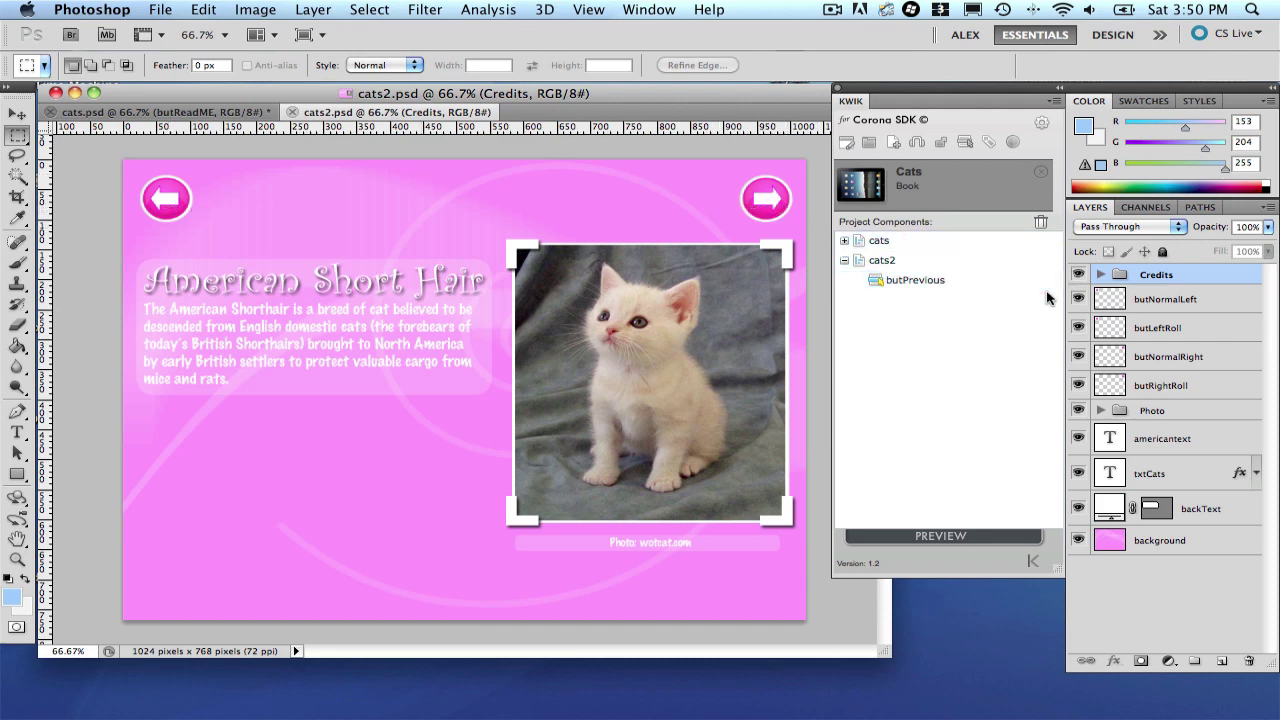
{"action": "left_click", "coordinate": [1165, 358]}
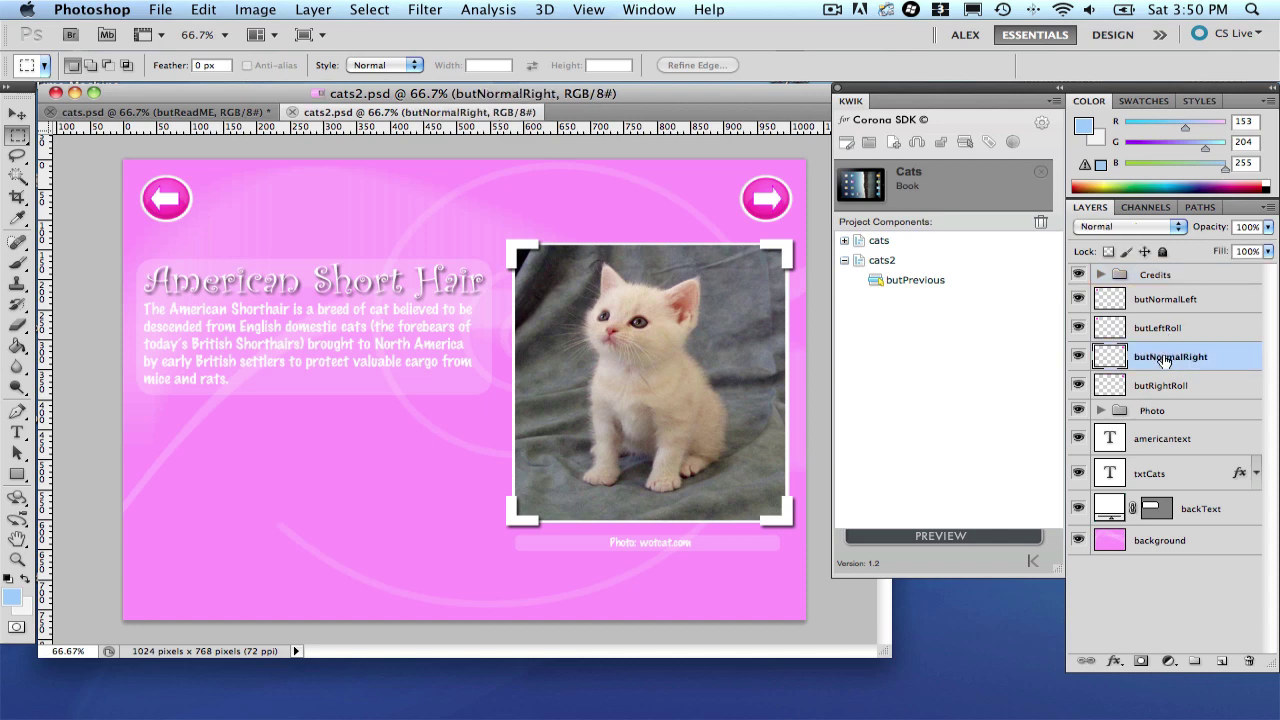
Create a butNext Go to Page button with butRightRoll rollover, targeting the next page.
{"action": "left_click", "coordinate": [966, 144]}
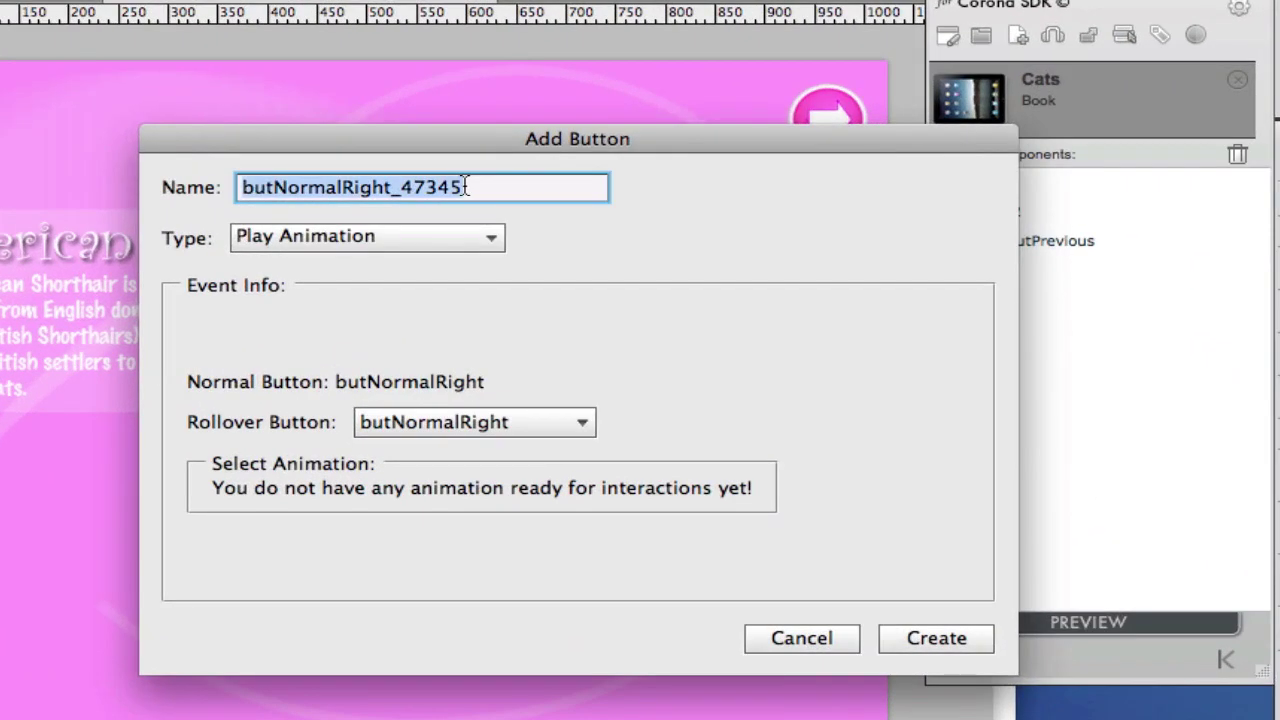
{"action": "type", "text": "butNe"}
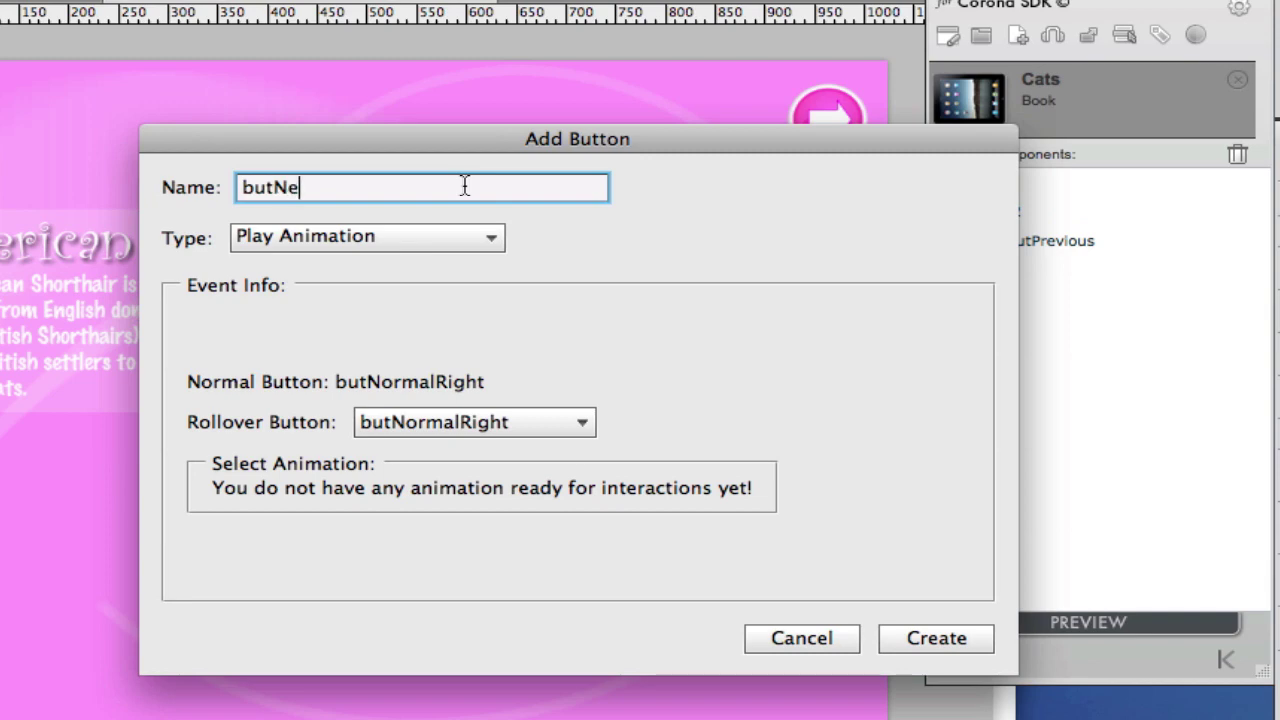
{"action": "type", "text": "xt"}
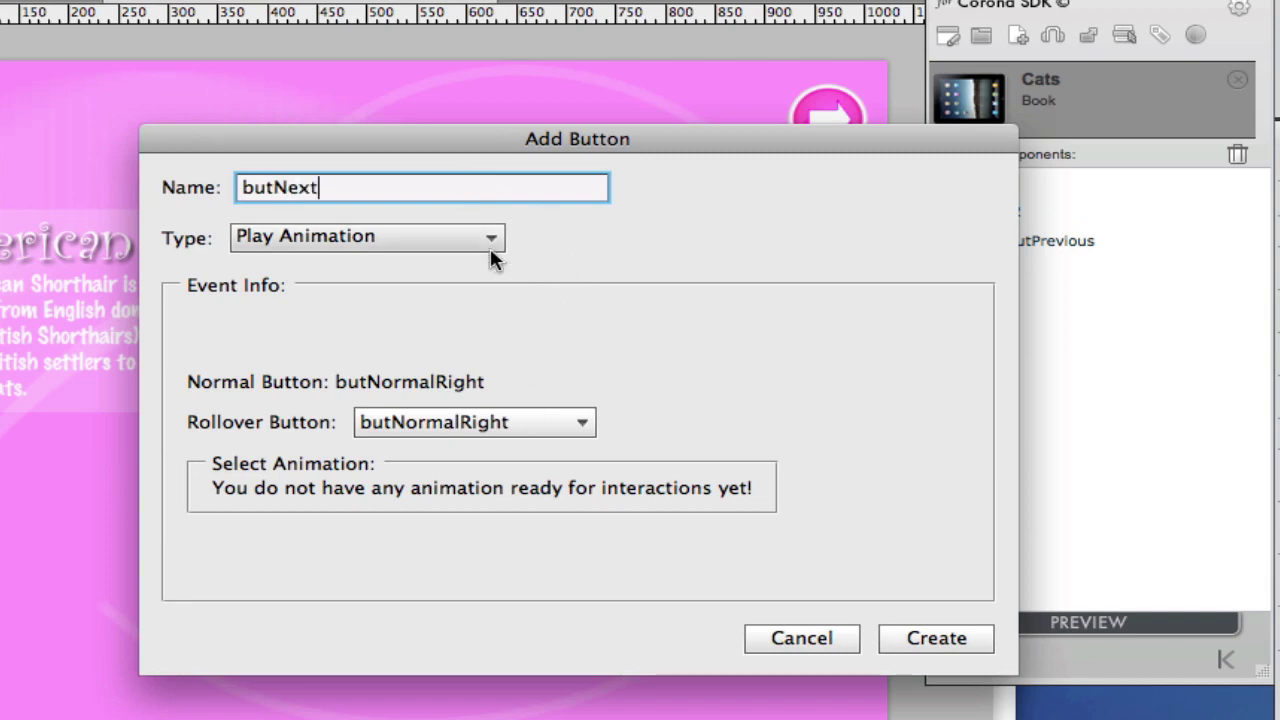
{"action": "left_click", "coordinate": [491, 251]}
{"action": "left_click", "coordinate": [447, 369]}
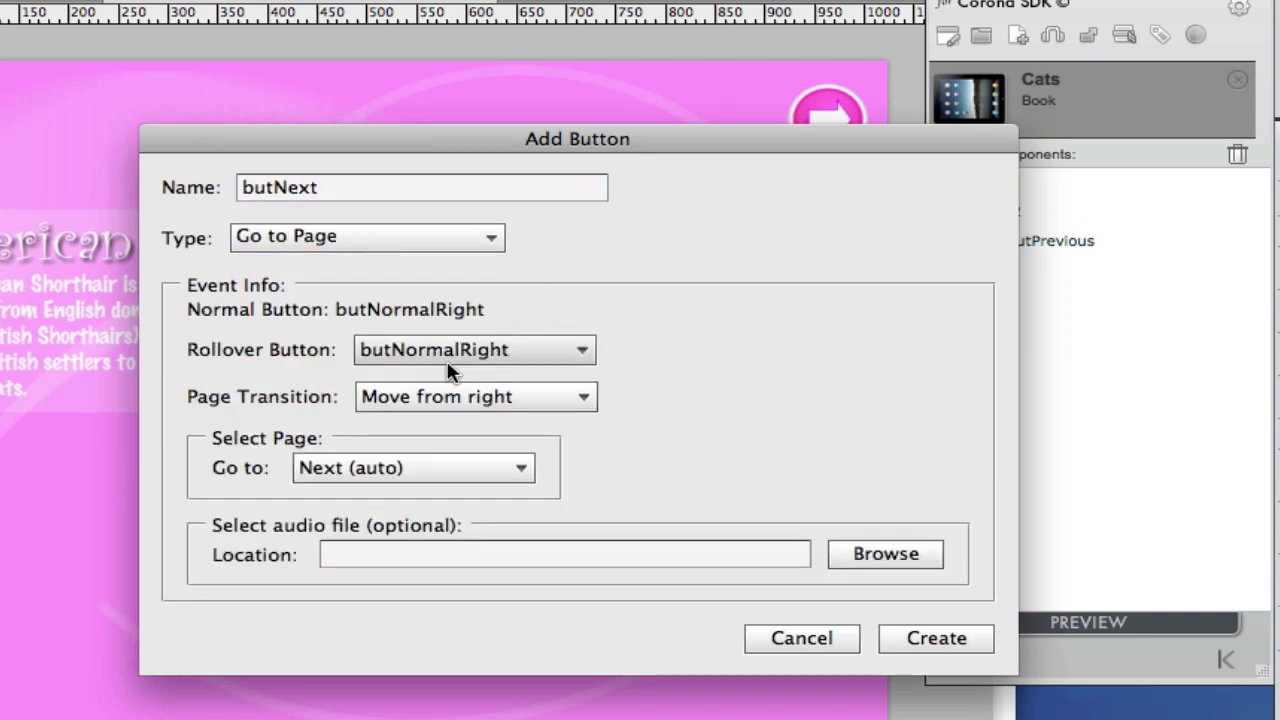
{"action": "left_click", "coordinate": [573, 360]}
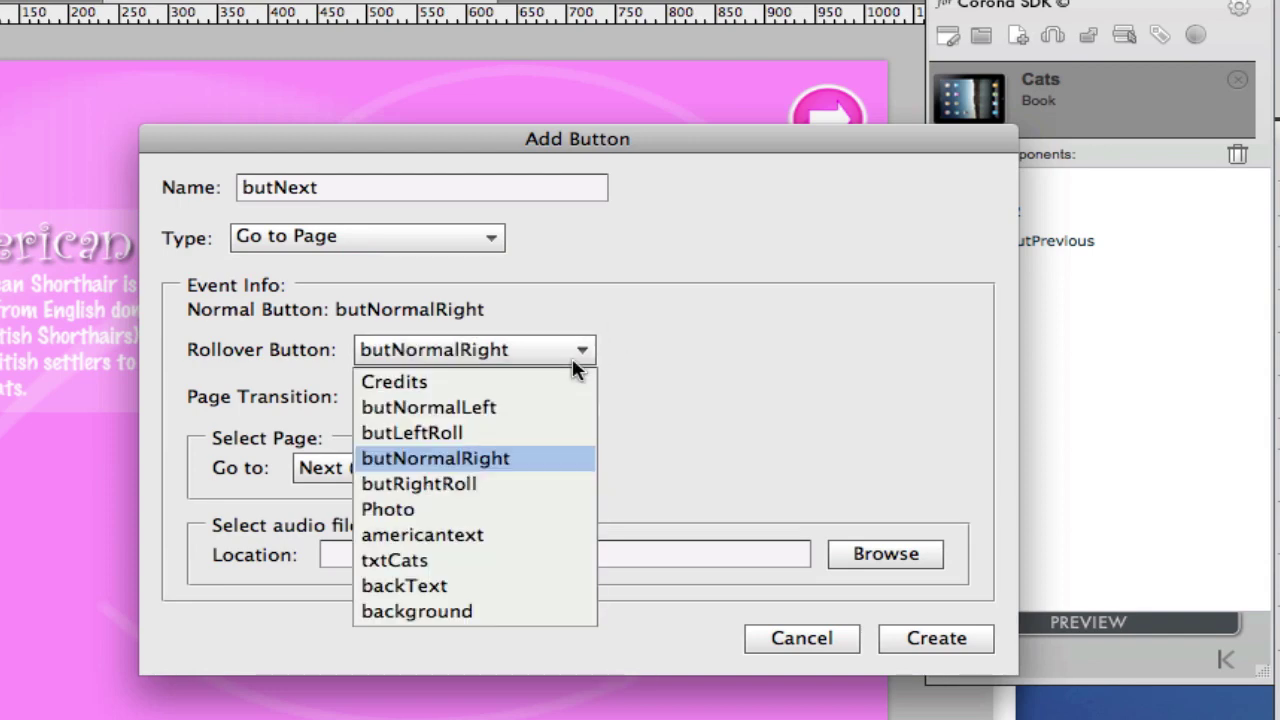
{"action": "left_click", "coordinate": [524, 483]}
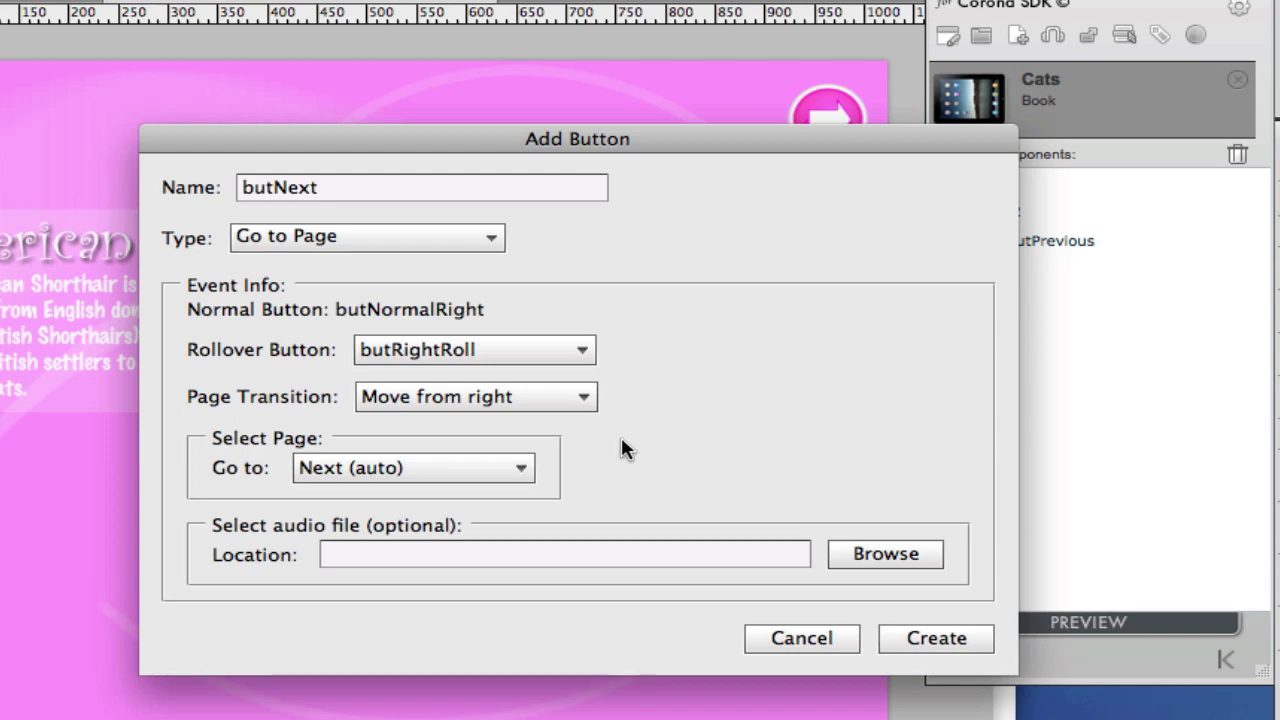
{"action": "left_click", "coordinate": [525, 470]}
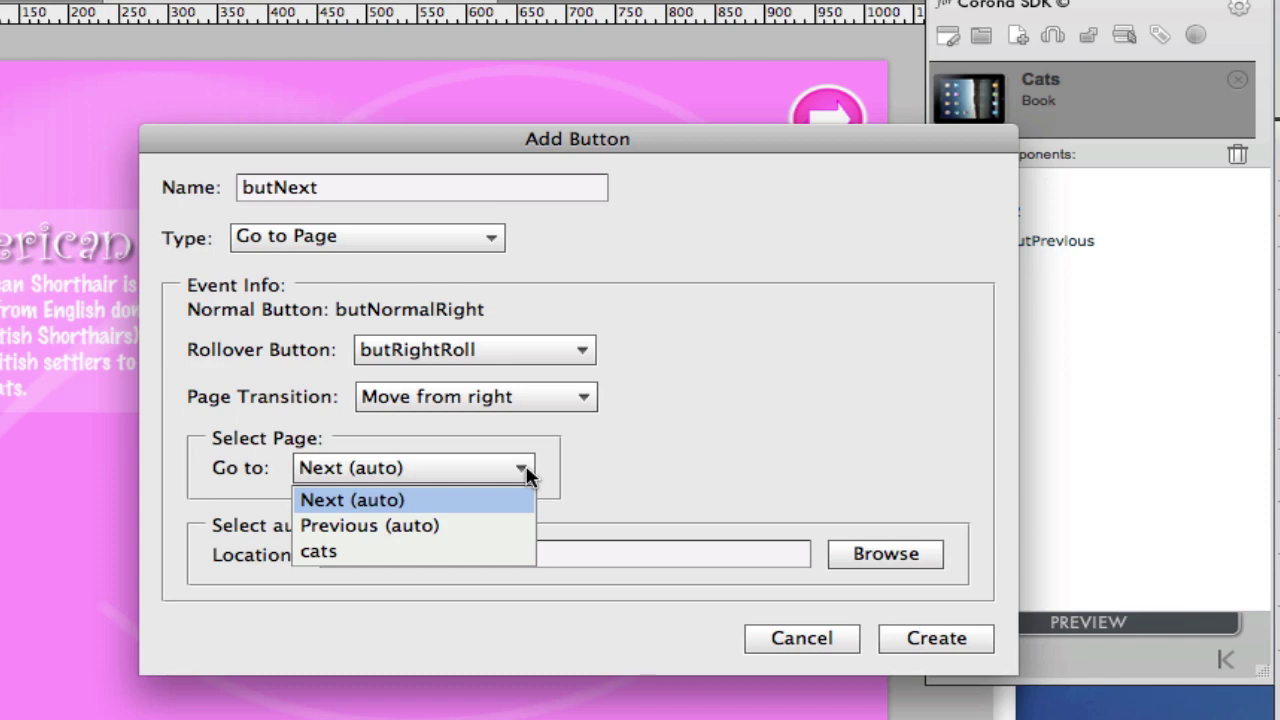
{"action": "left_click", "coordinate": [485, 506]}
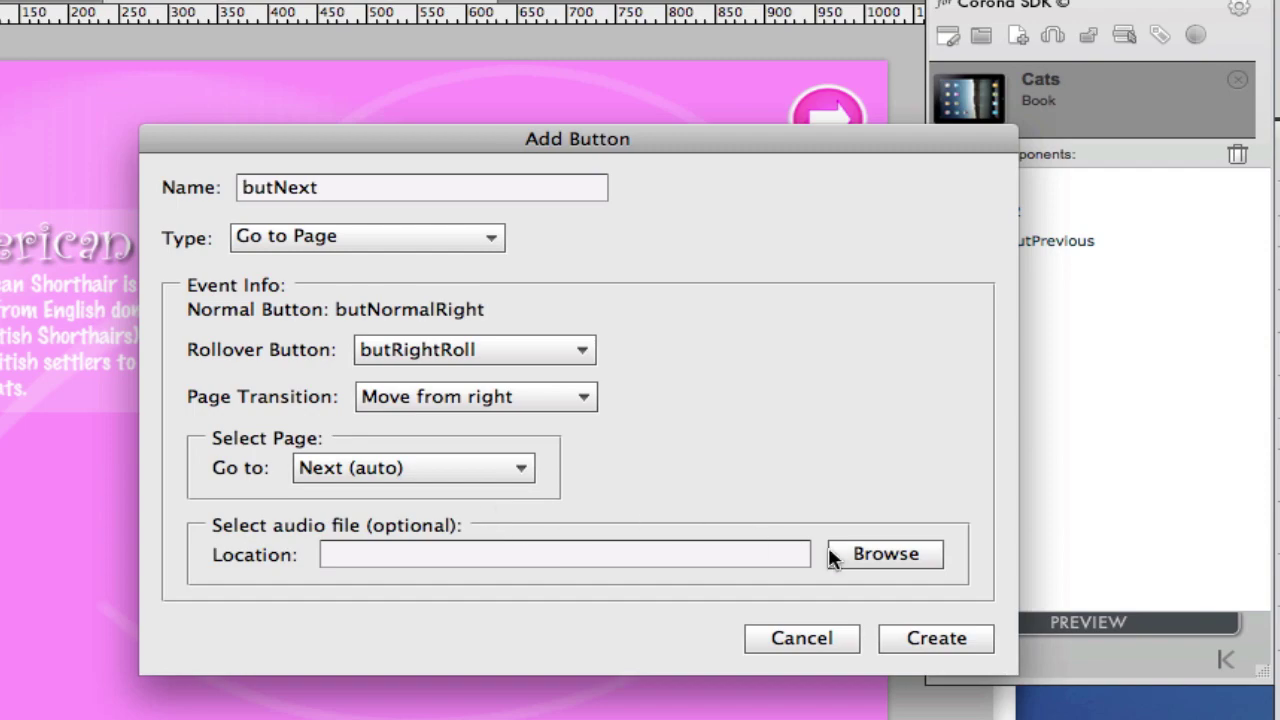
{"action": "left_click", "coordinate": [915, 632]}
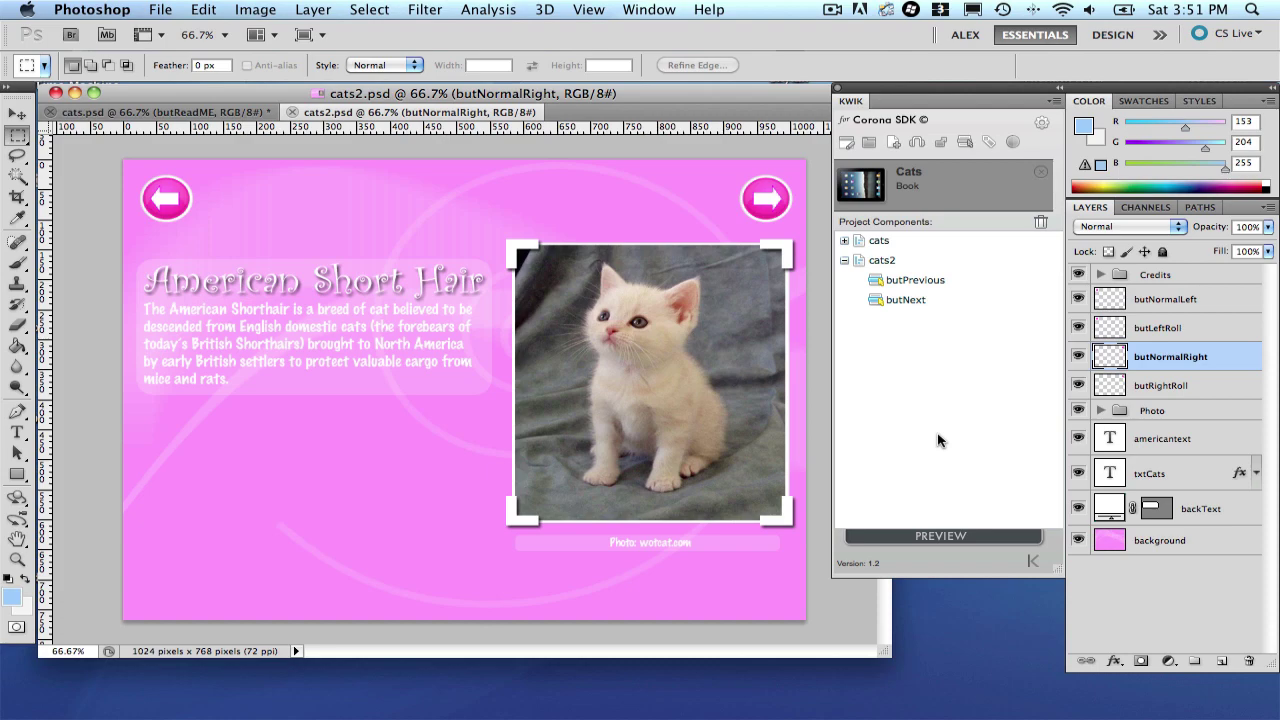
Attach American.mp3 to the cats2 page as its Read Me audio, looping 1 time.
{"action": "left_click", "coordinate": [940, 262]}
{"action": "left_click", "coordinate": [916, 142]}
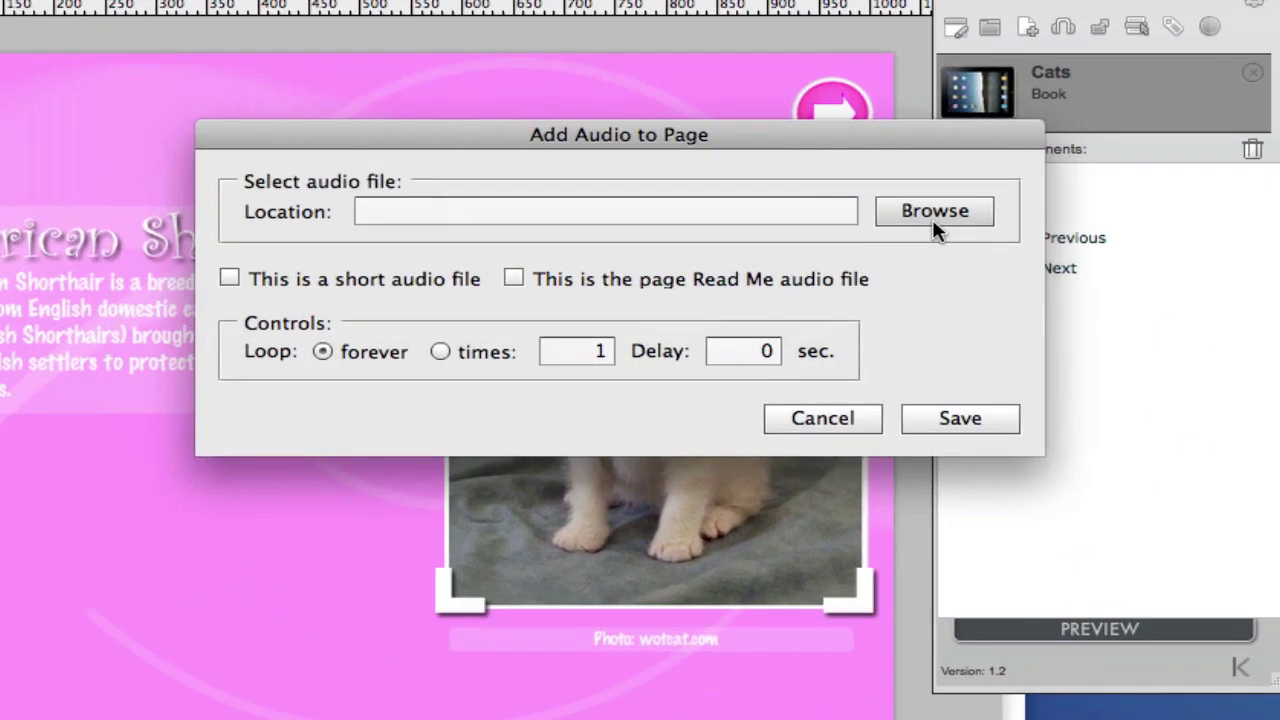
{"action": "left_click", "coordinate": [932, 218]}
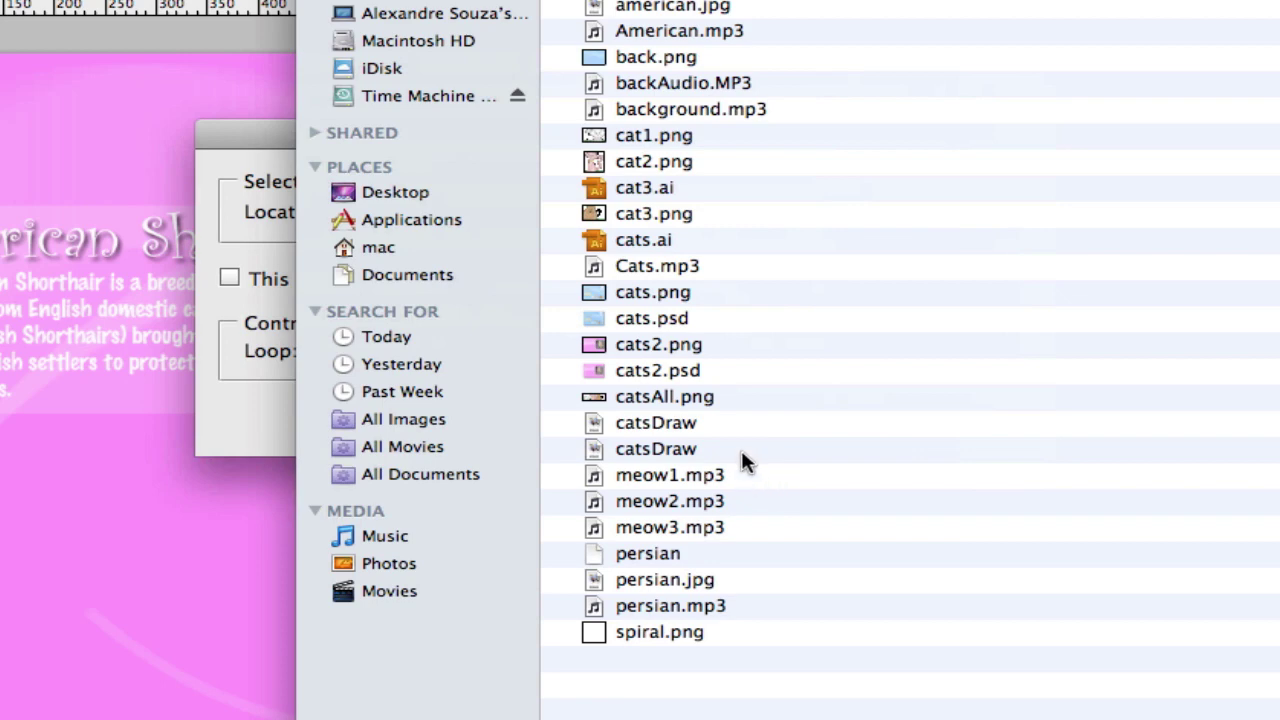
{"action": "double_click", "coordinate": [655, 33]}
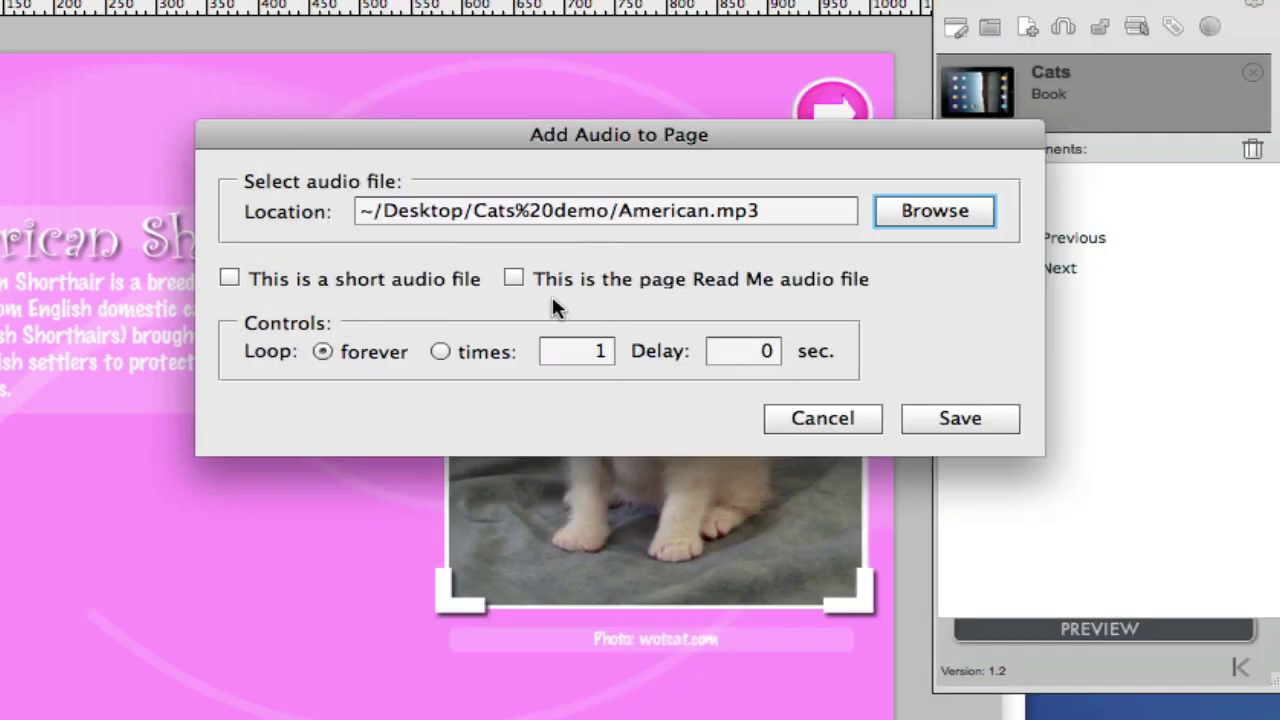
{"action": "left_click", "coordinate": [513, 280]}
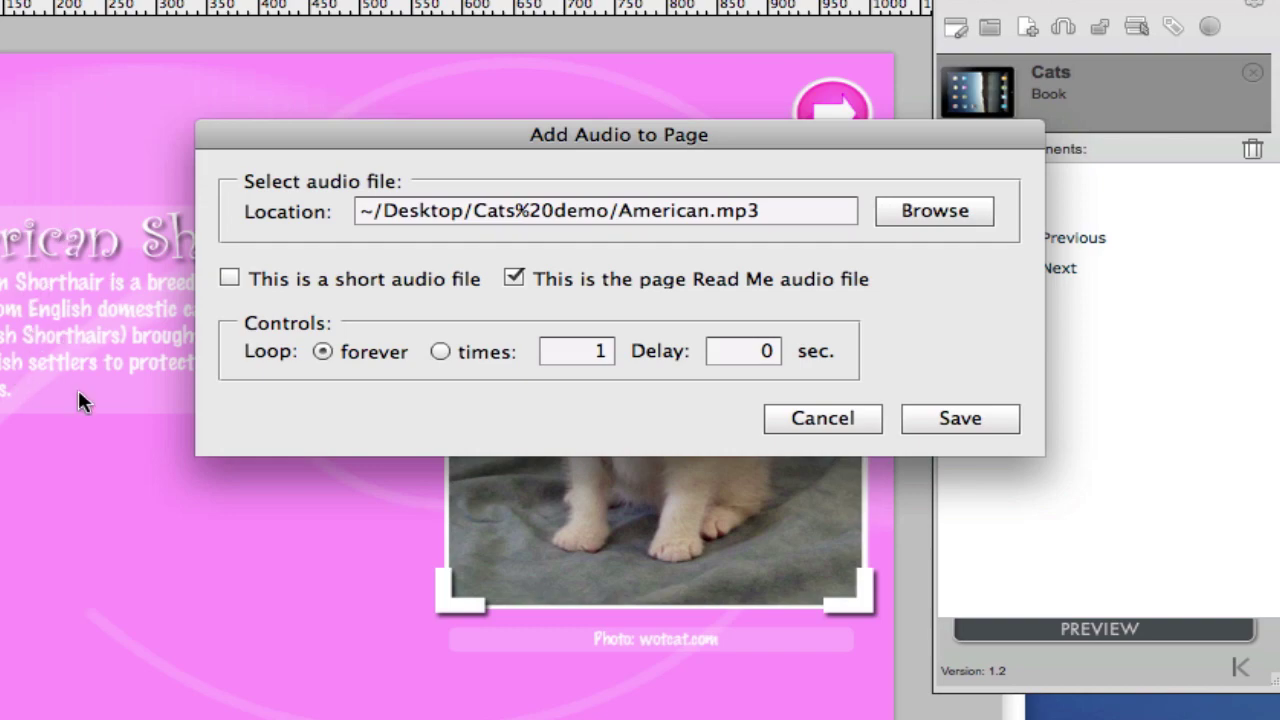
{"action": "left_click", "coordinate": [441, 351]}
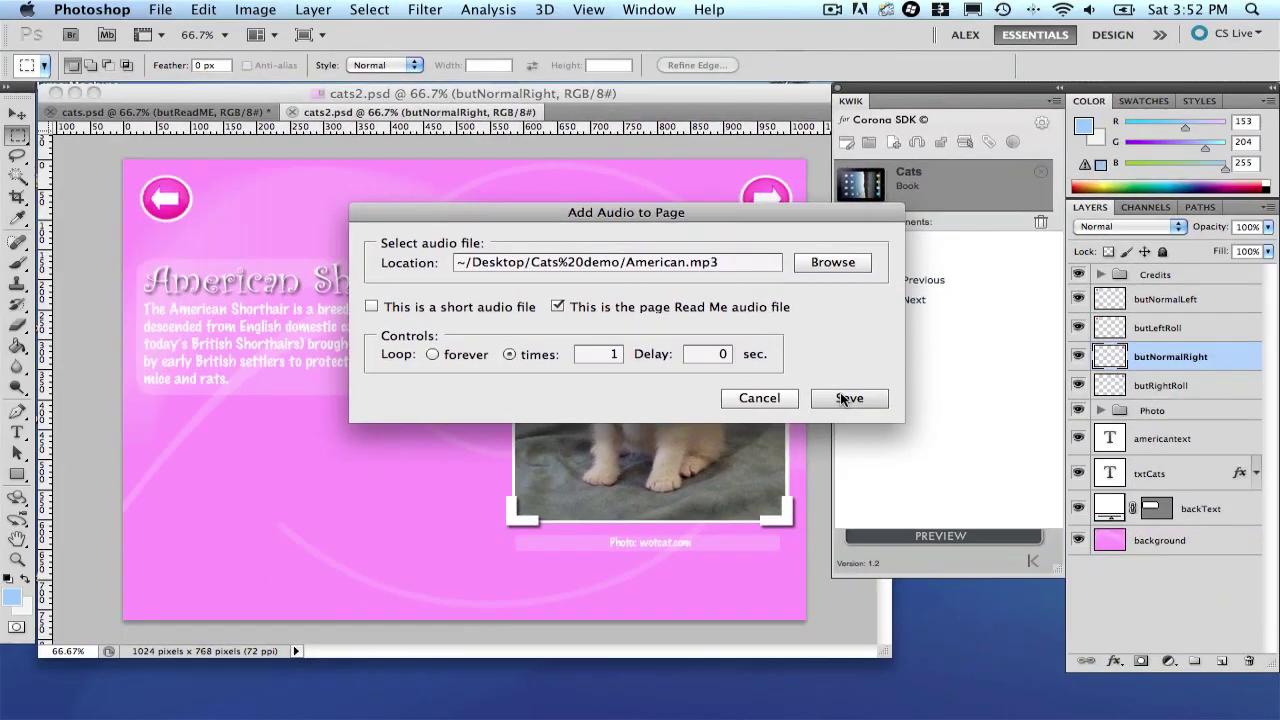
{"action": "left_click", "coordinate": [842, 398]}
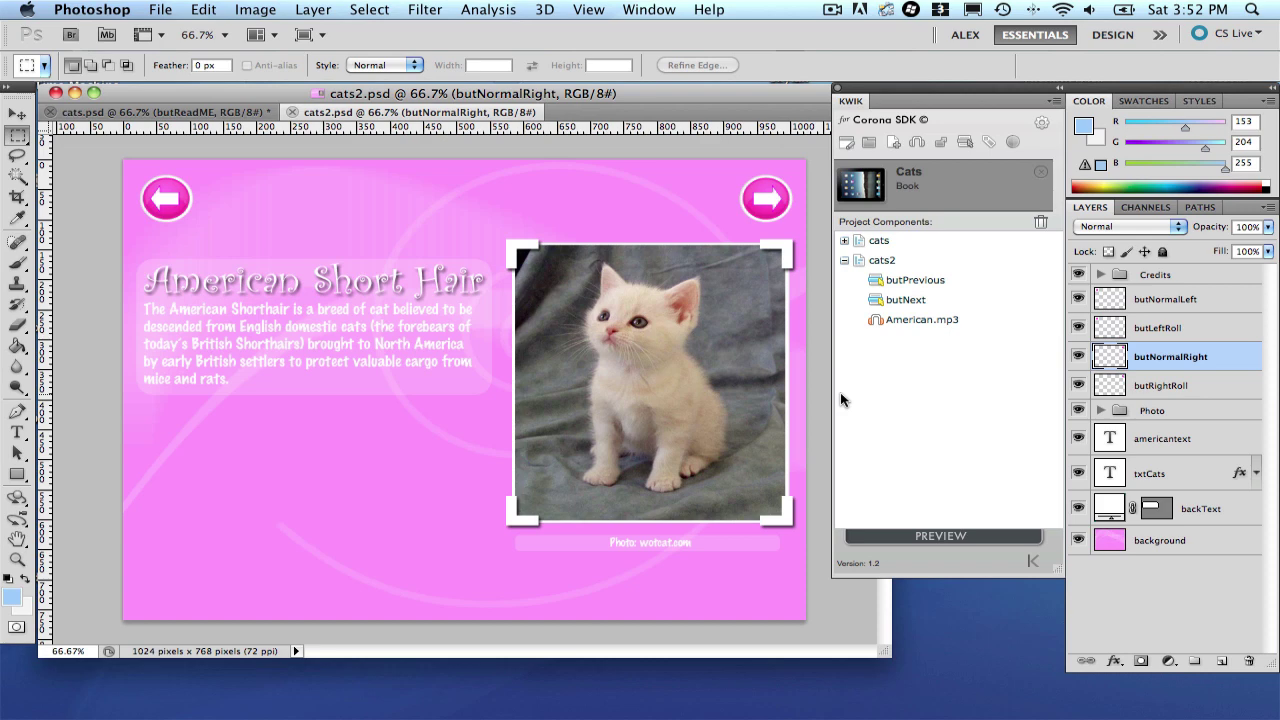
Make the Credits layer group on cats2 start hidden, then launch the Kwik preview.
{"action": "left_click", "coordinate": [1101, 411]}
{"action": "left_click", "coordinate": [1101, 411]}
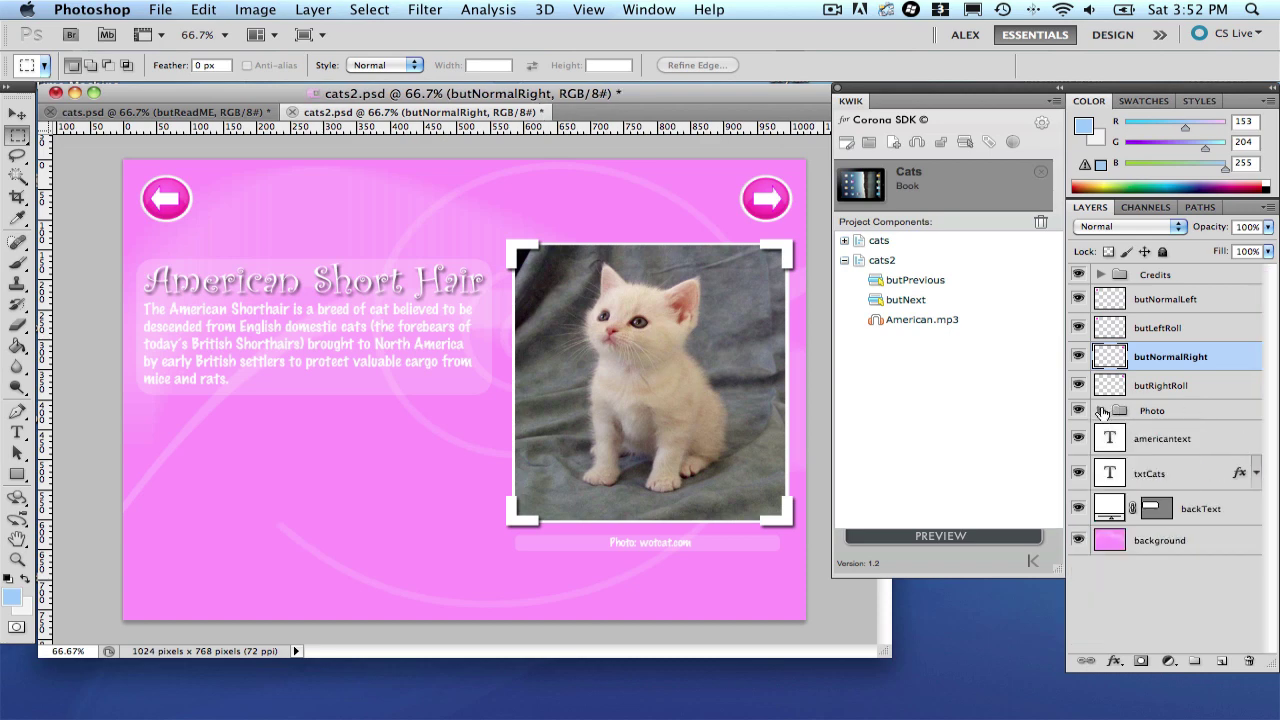
{"action": "left_click", "coordinate": [1152, 284]}
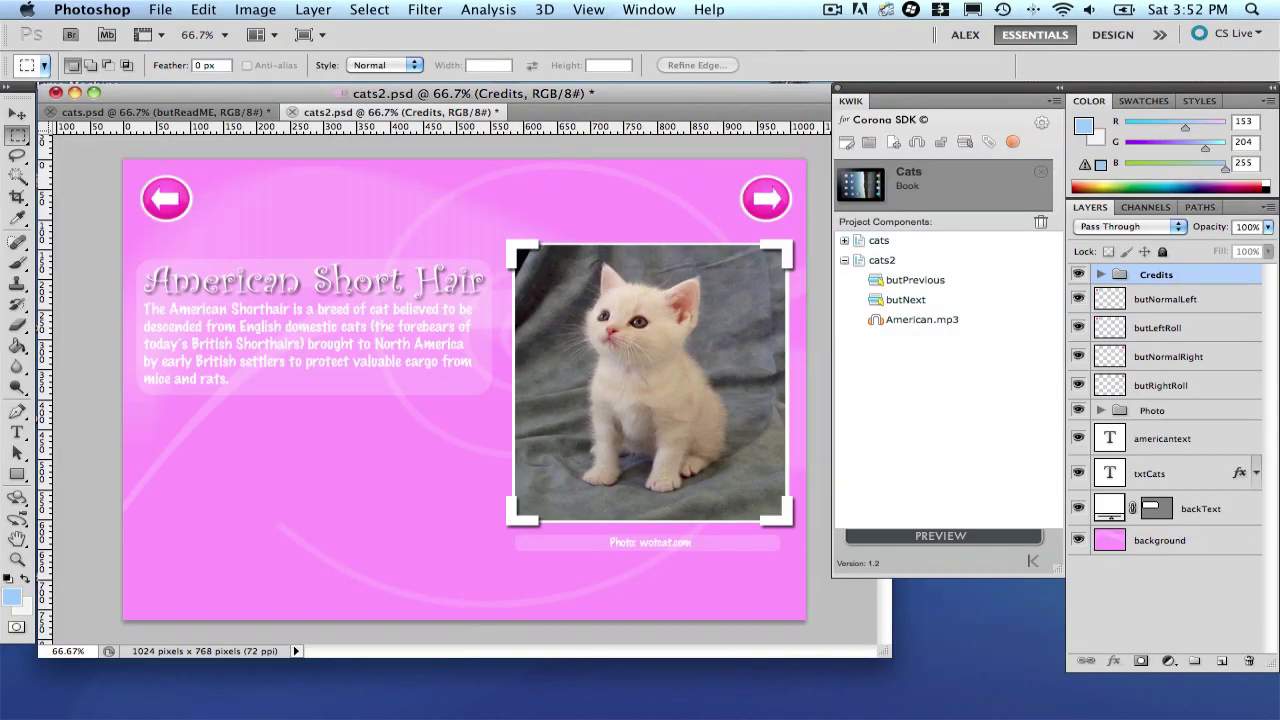
{"action": "left_click", "coordinate": [1014, 143]}
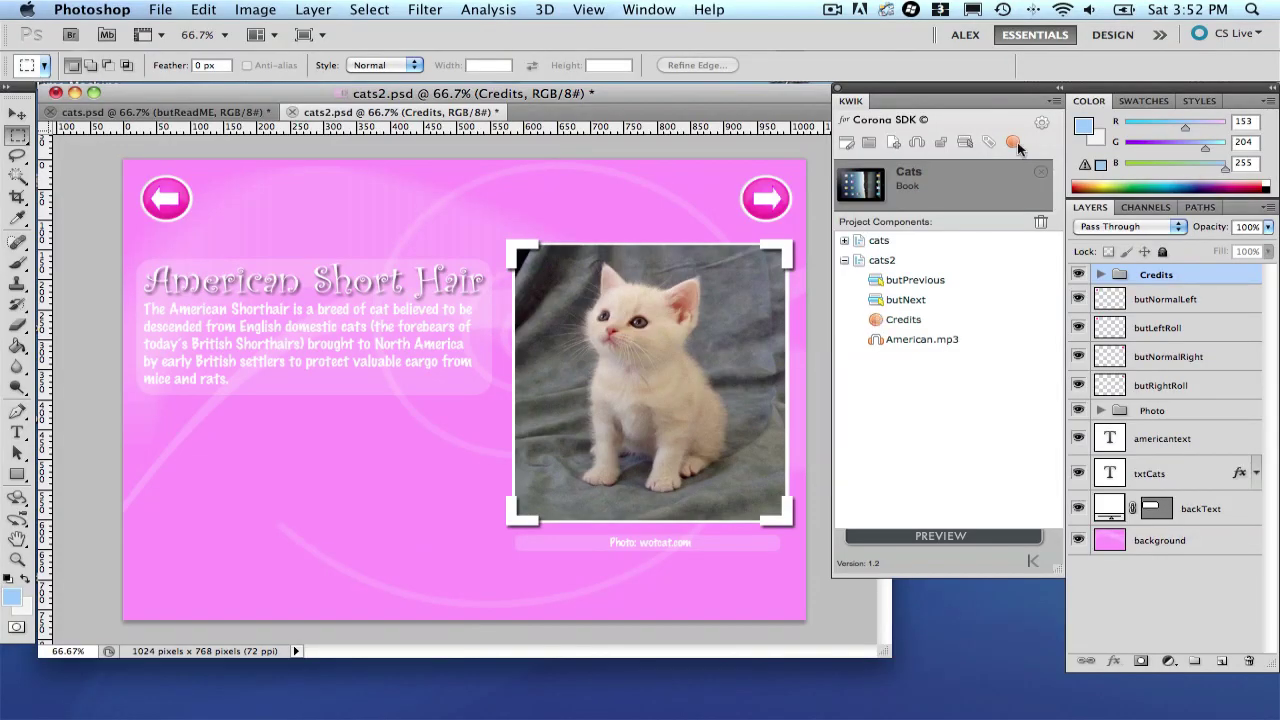
{"action": "left_click", "coordinate": [966, 539]}
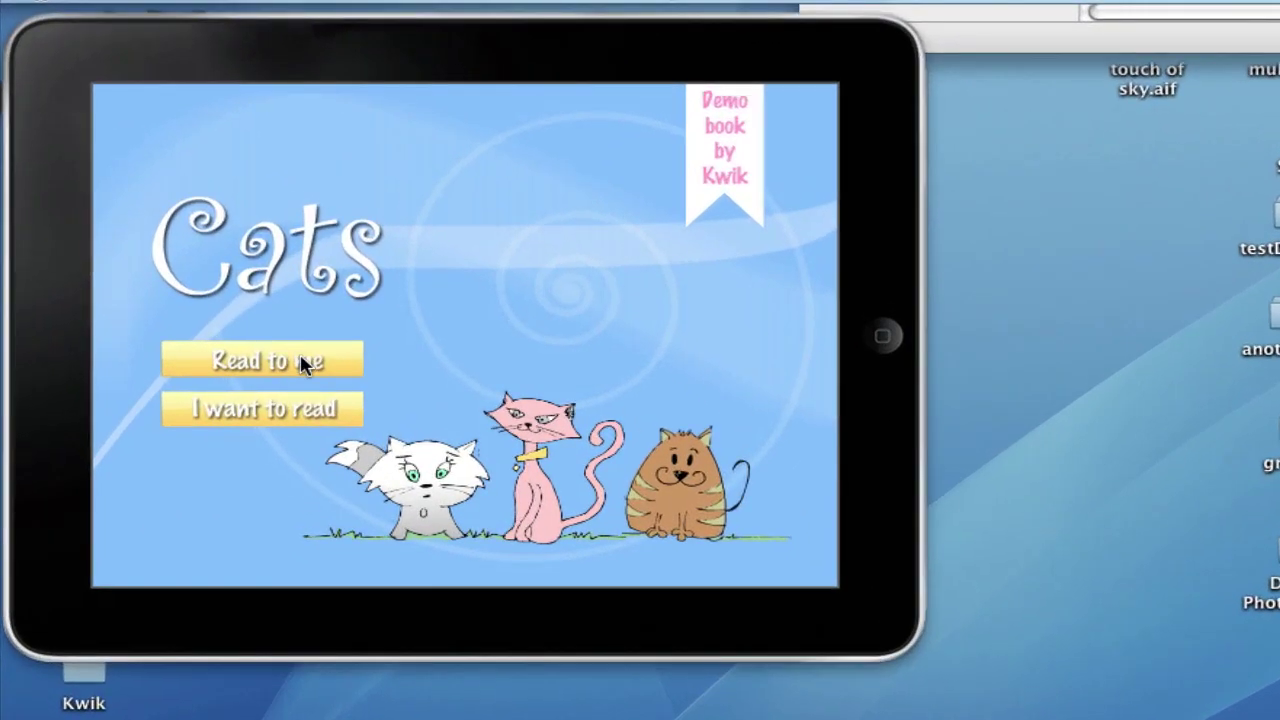
Use Read to me to reach the American Short Hair page, then return to the Cats title page.
{"action": "left_click", "coordinate": [304, 362]}
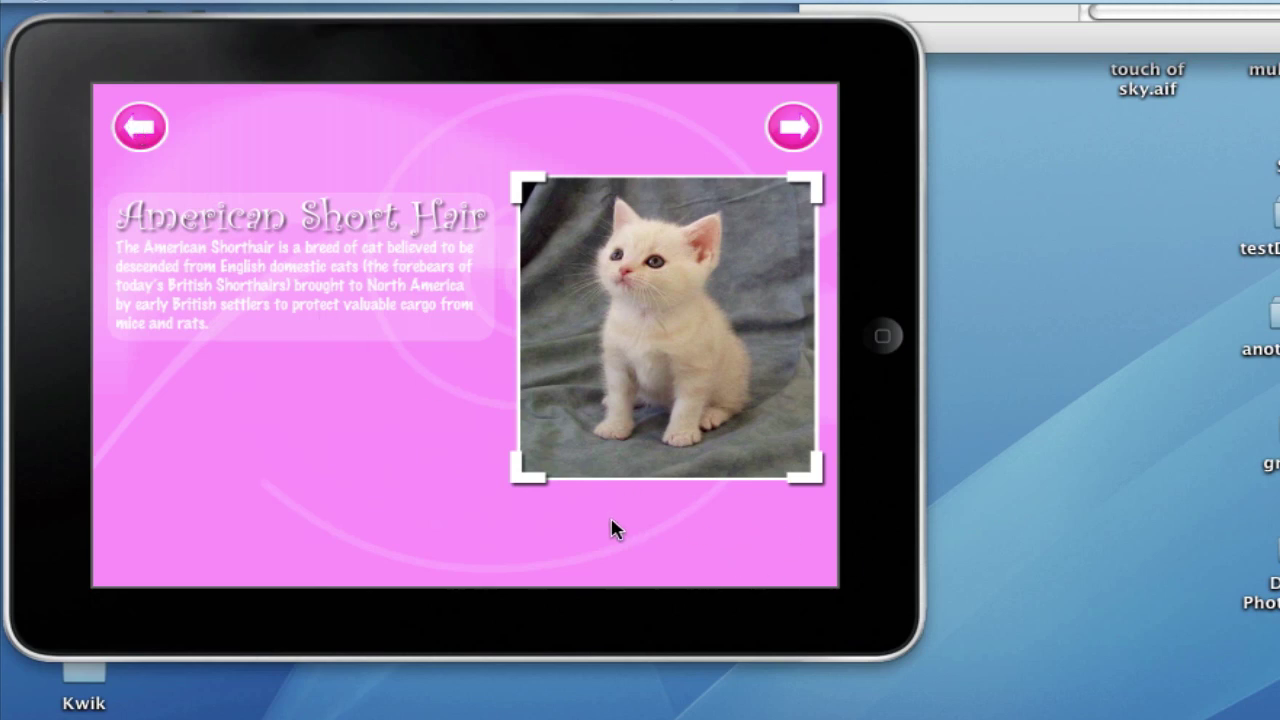
{"action": "left_click", "coordinate": [140, 127]}
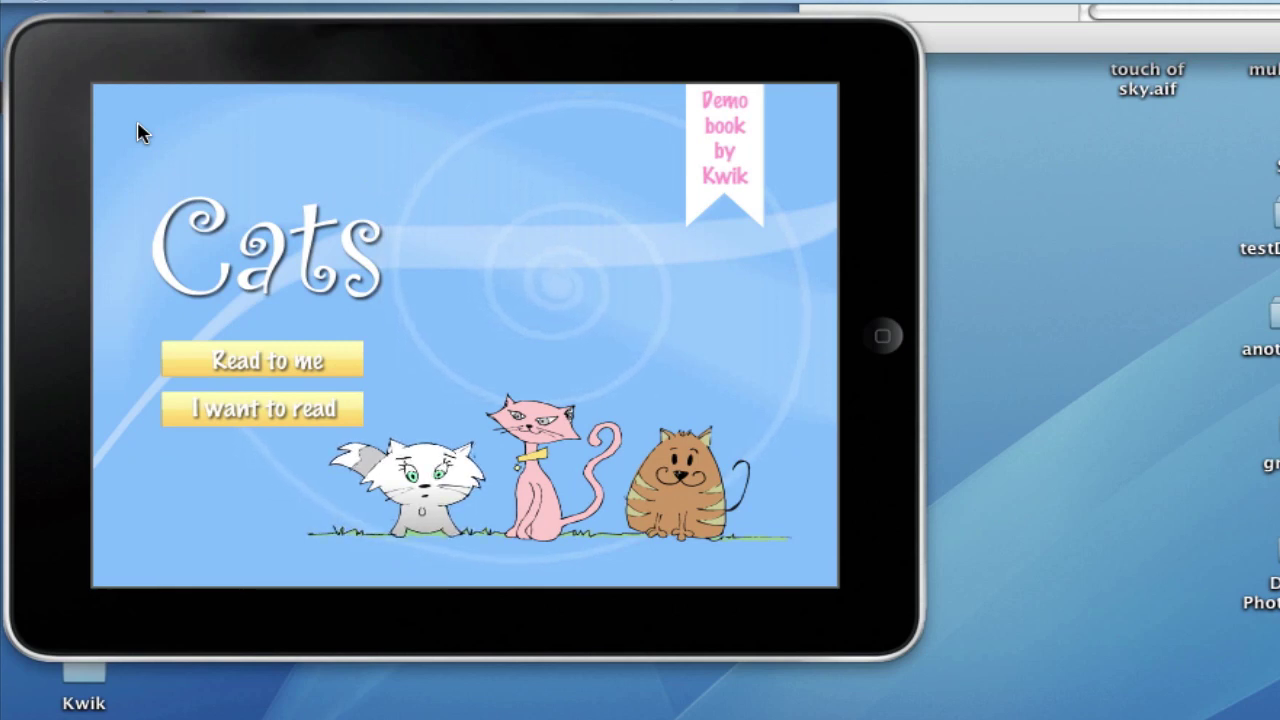